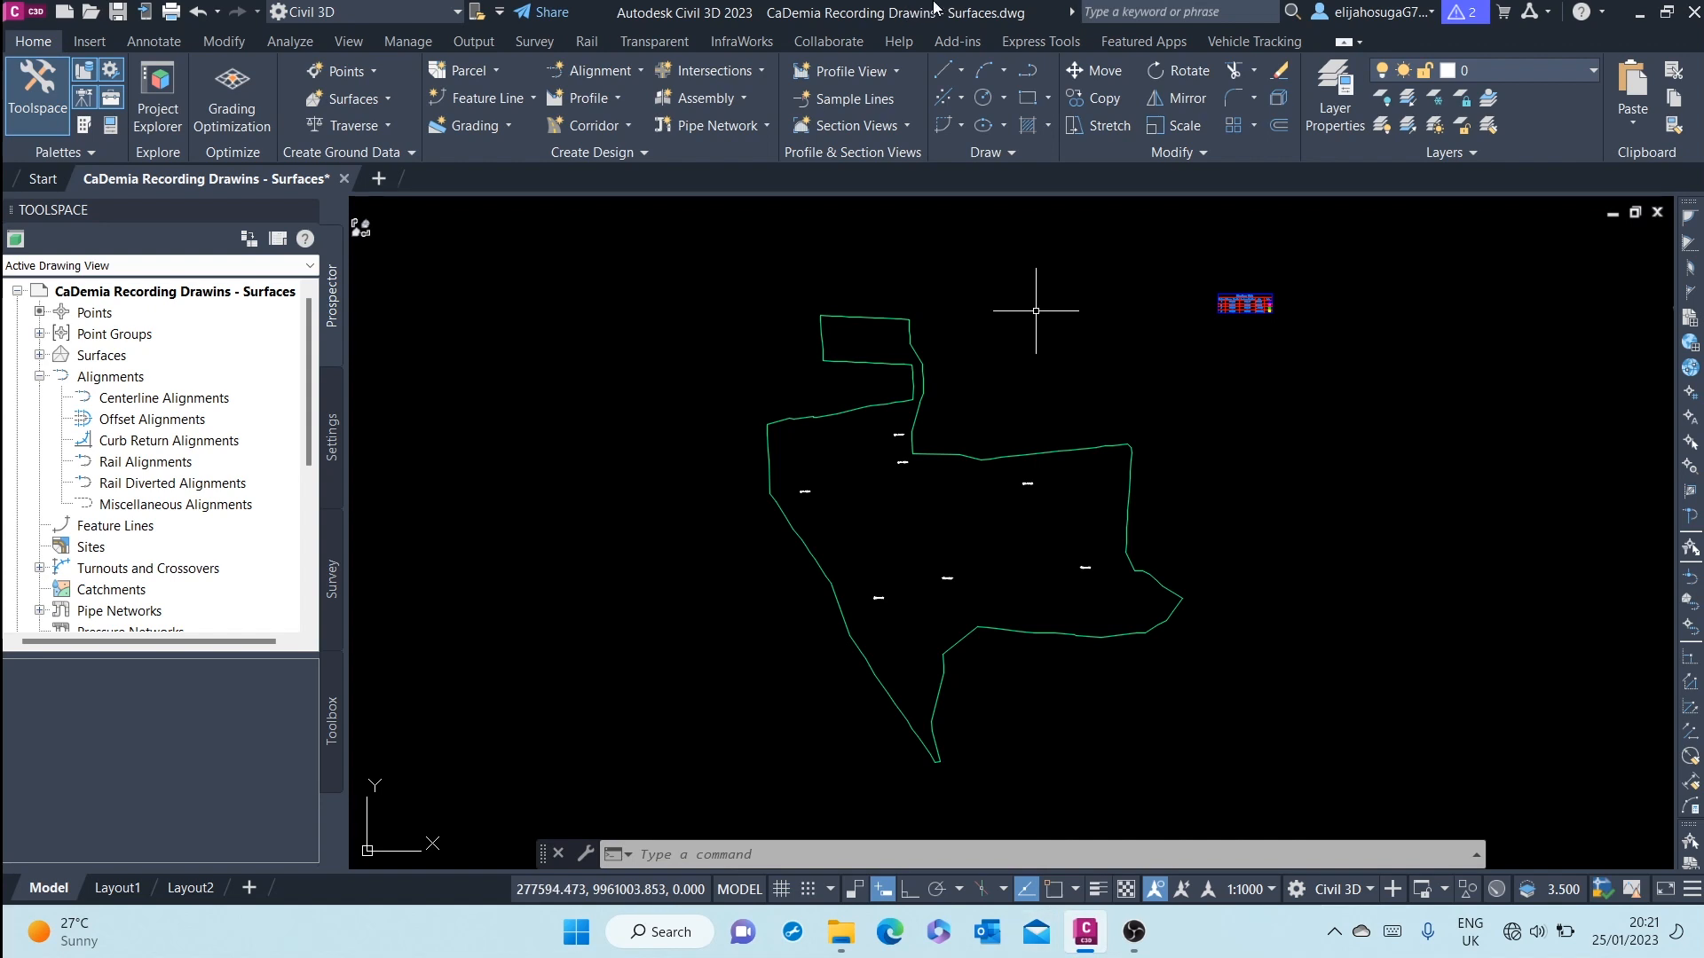
scroll(807, 609, up, 3)
scroll(769, 479, down, 6)
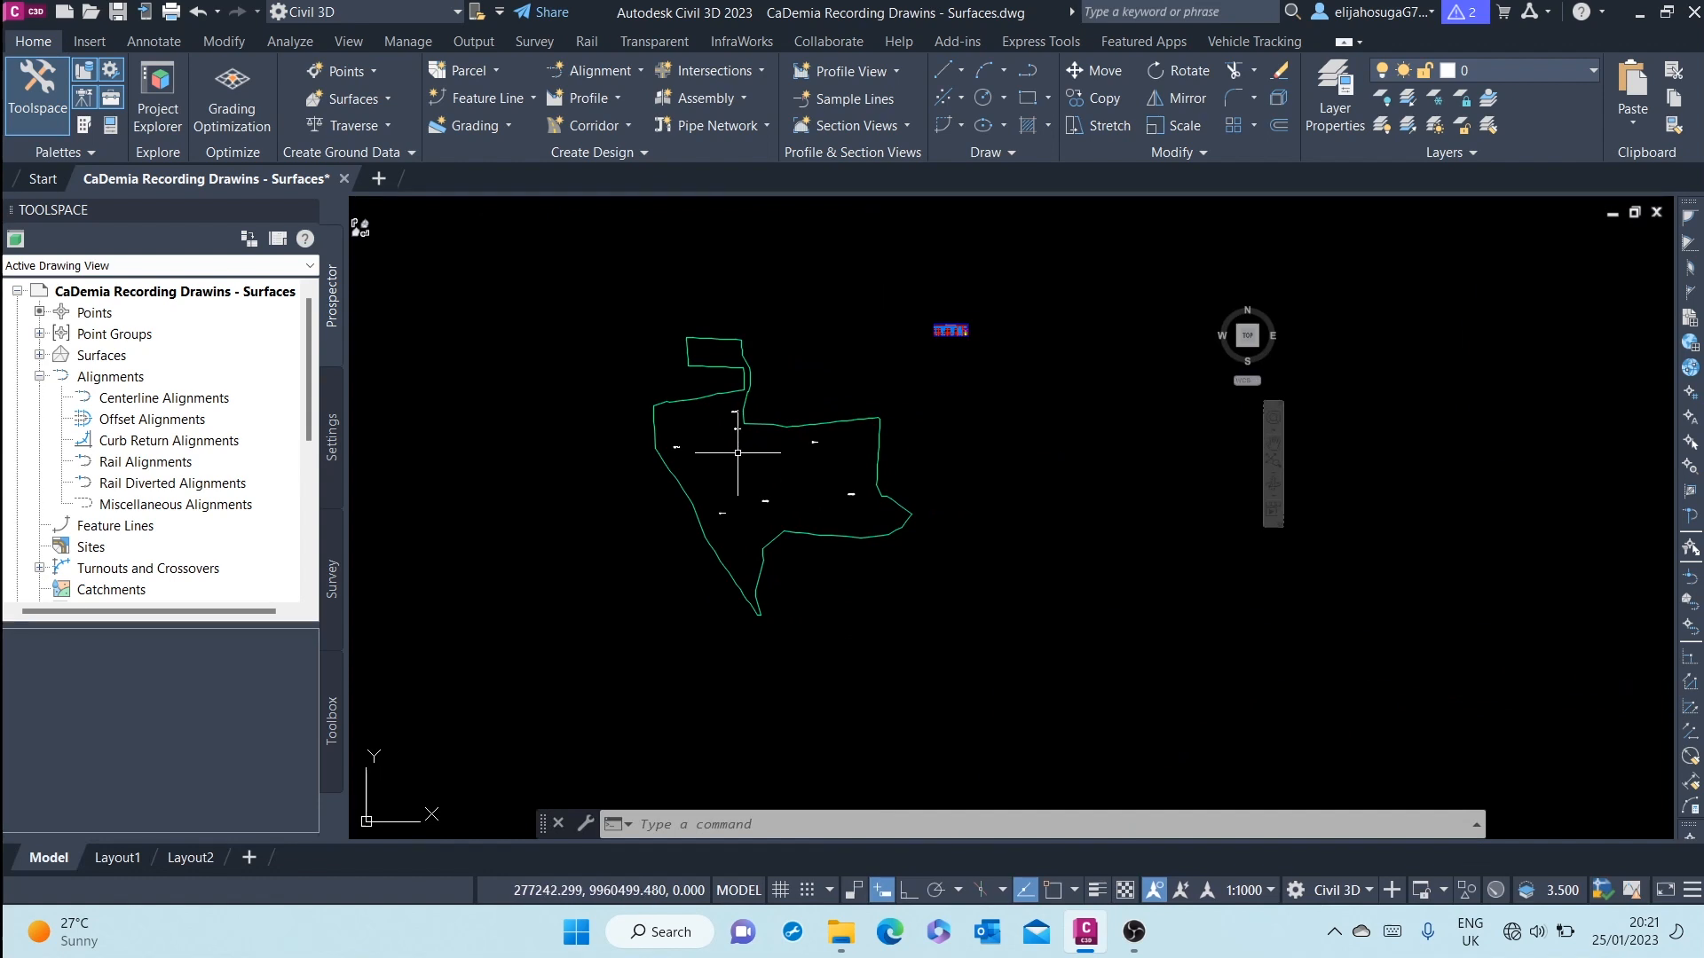
scroll(783, 466, up, 5)
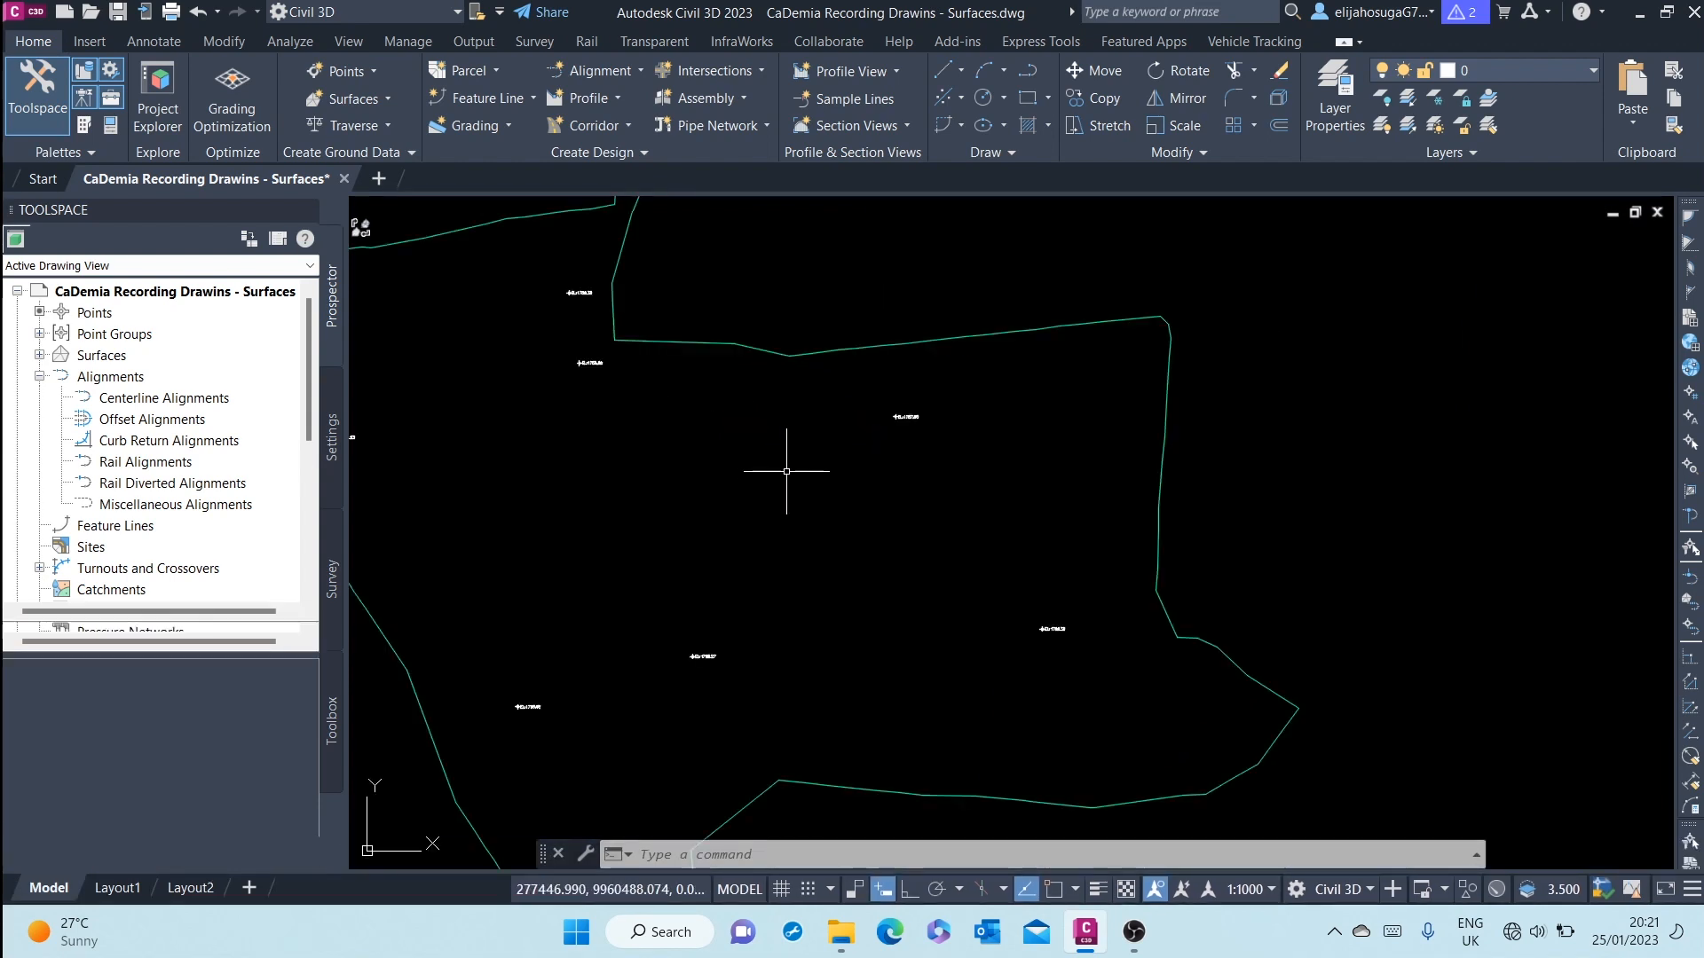
scroll(787, 468, down, 4)
scroll(760, 473, down, 6)
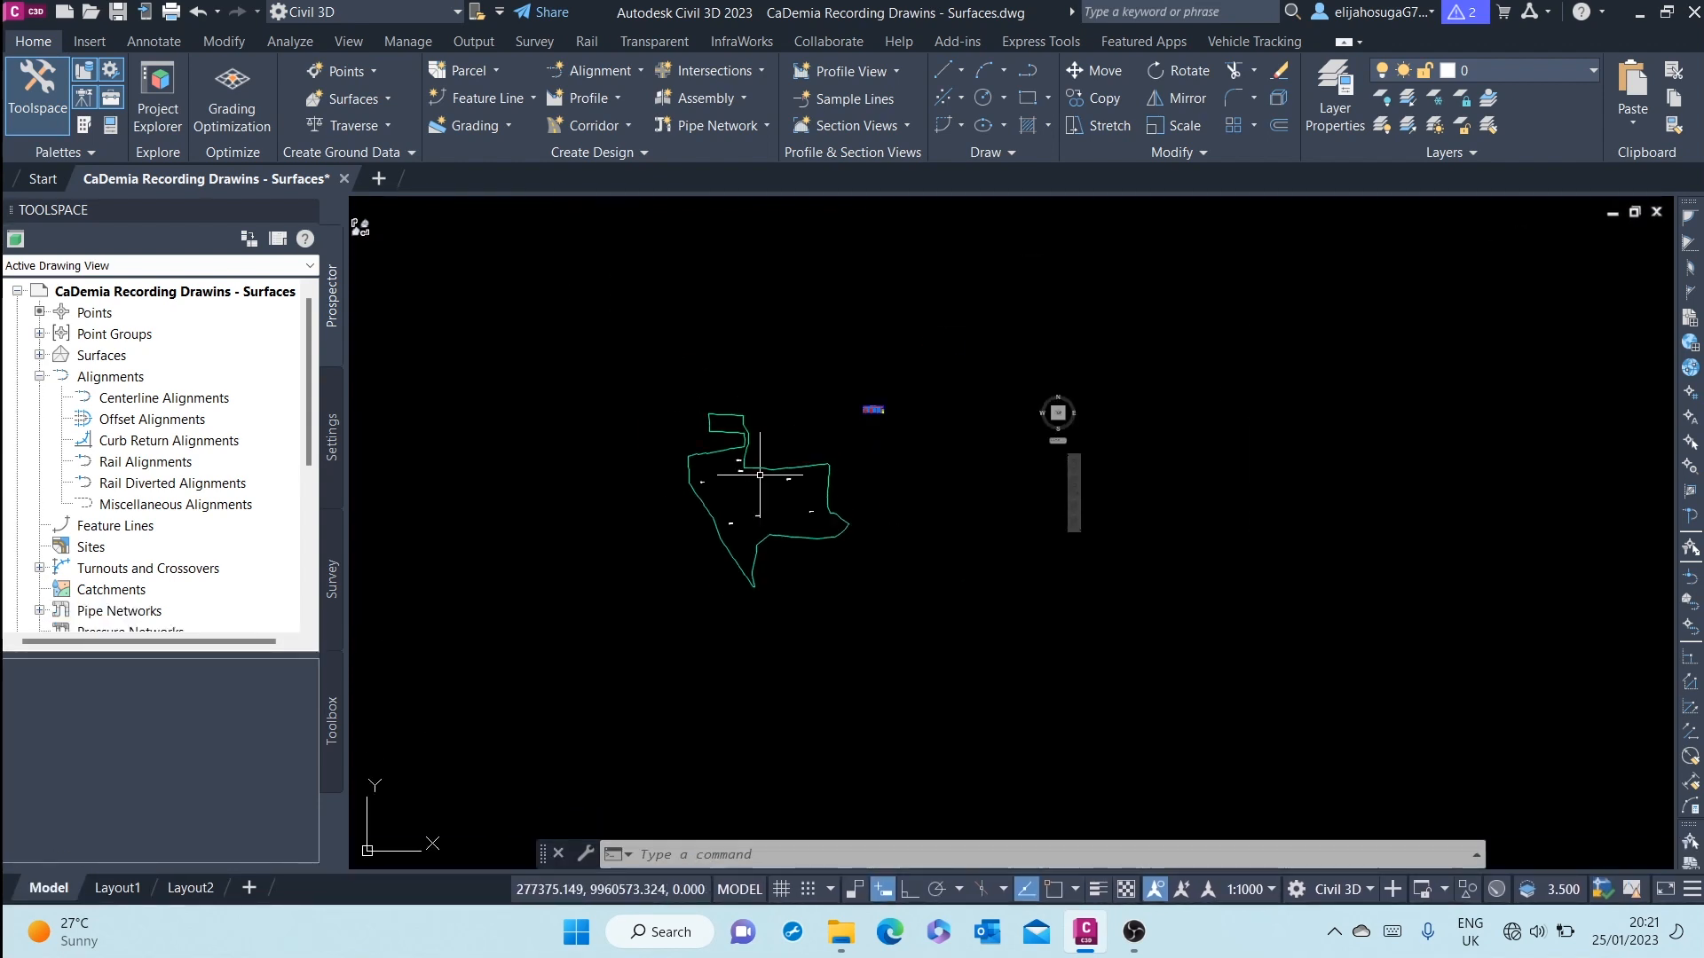
Draw an open three-segment polyline inside the green boundary, from its northwest part to its southern edge, with the first segment about 211 m long.
text(pl)
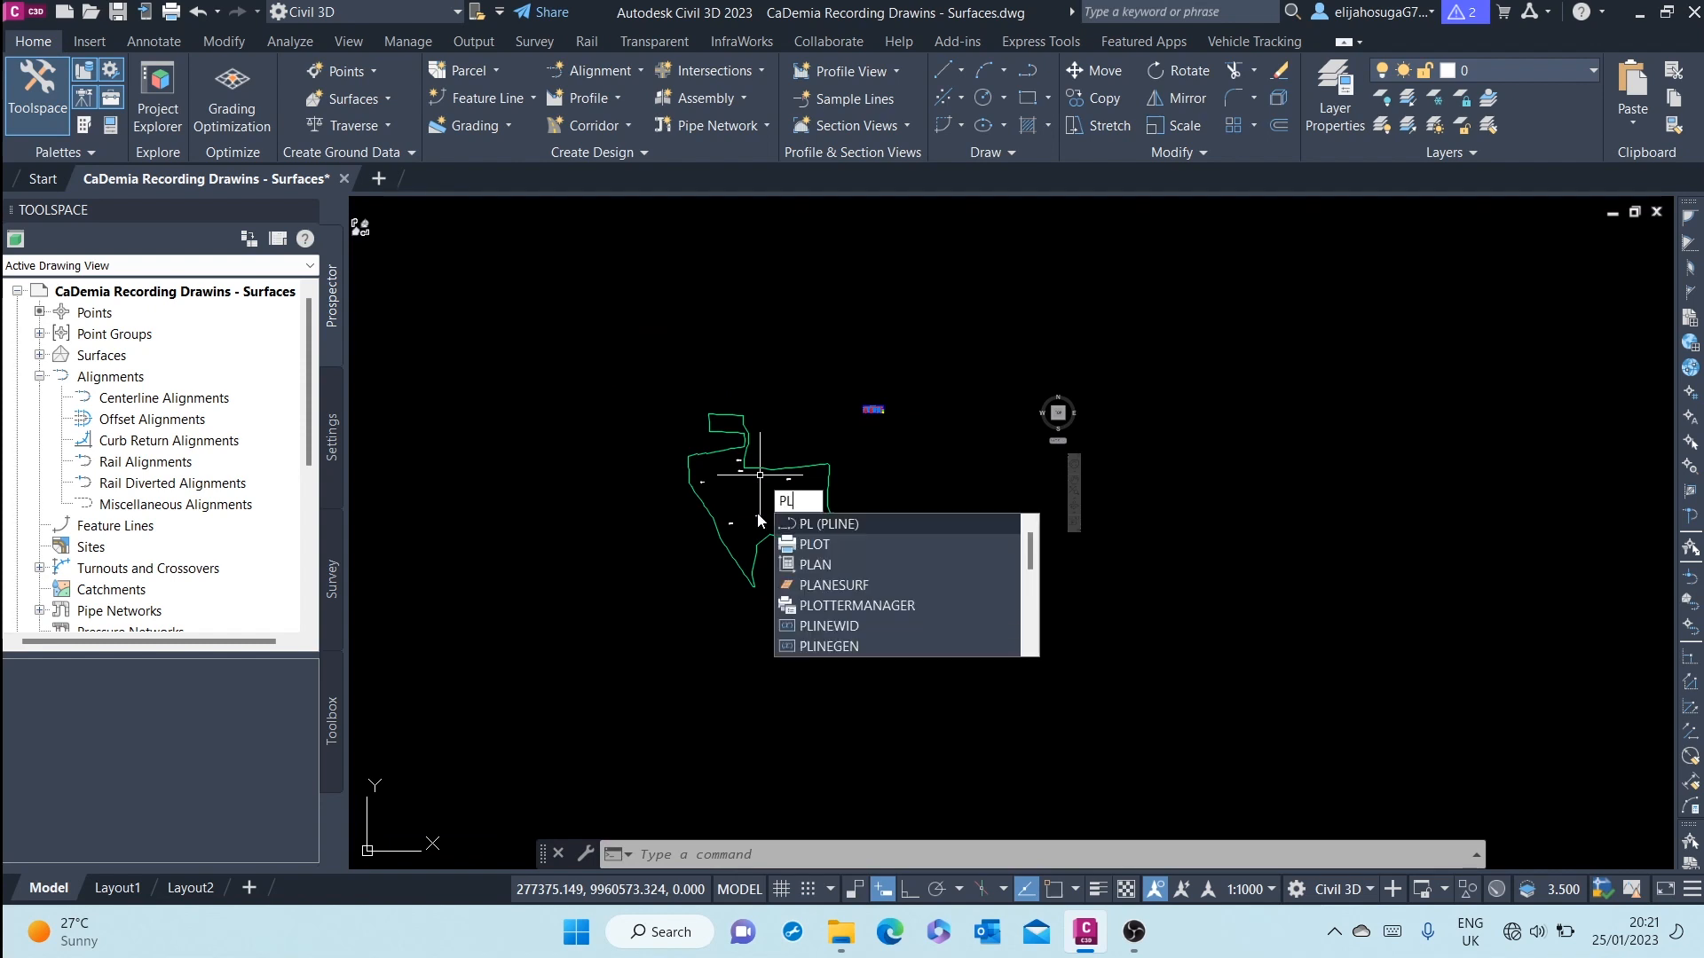
key(Return)
scroll(768, 465, up, 5)
scroll(771, 462, up, 3)
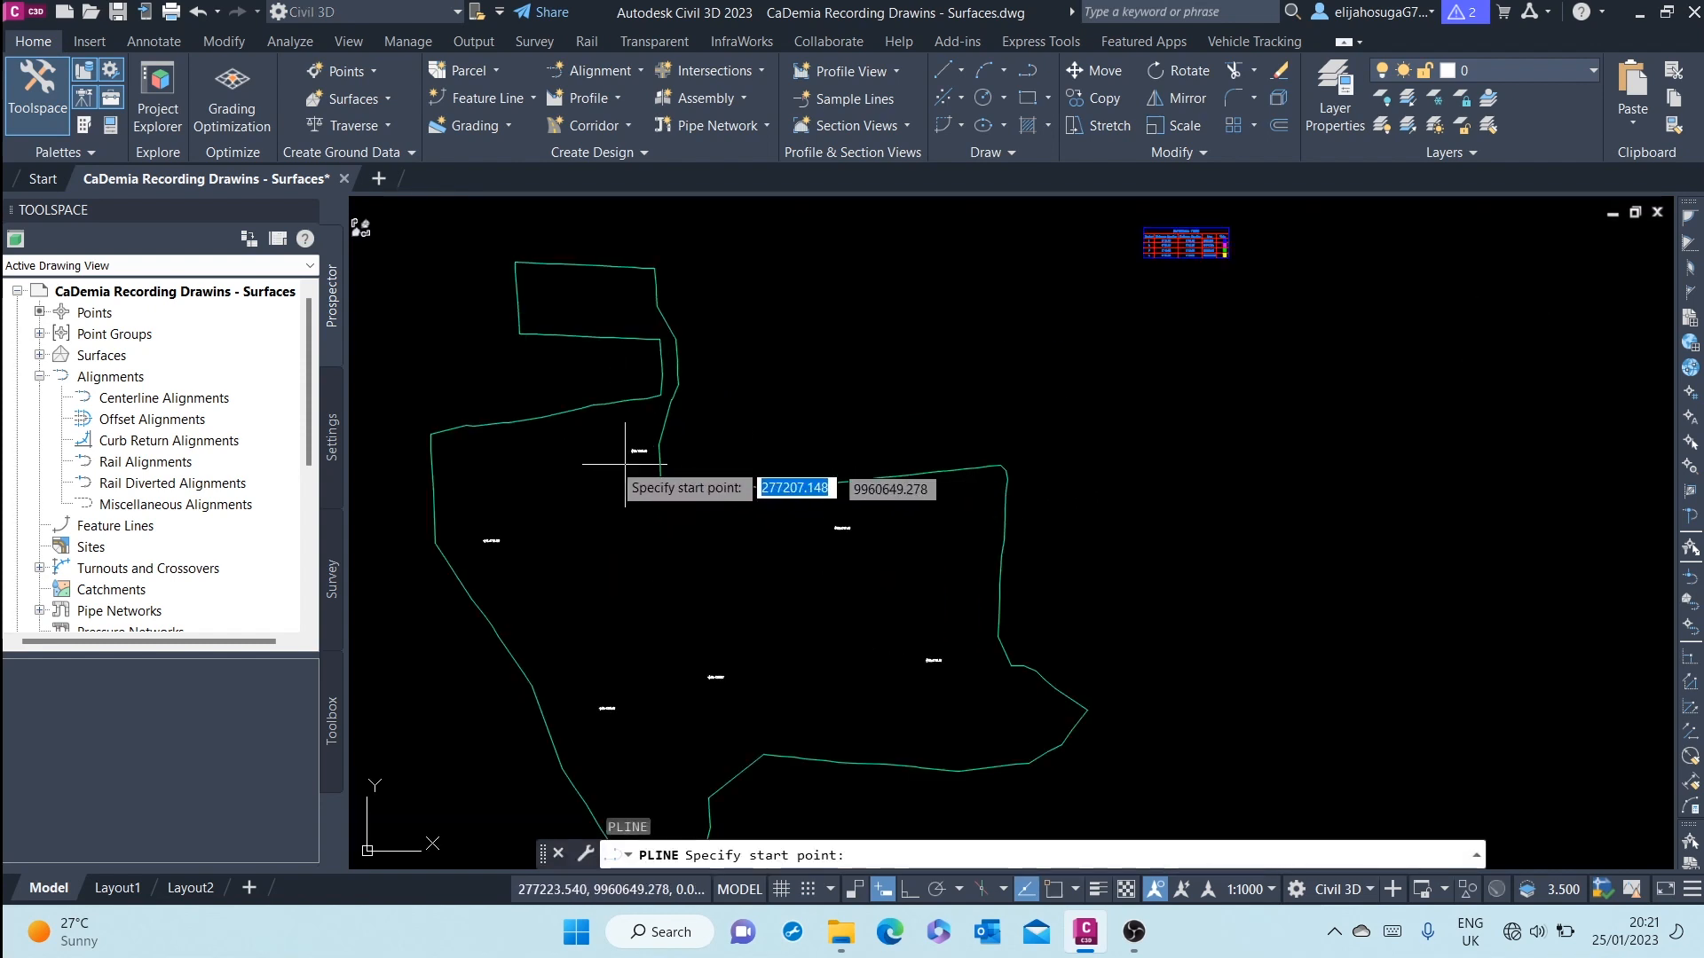
click(566, 448)
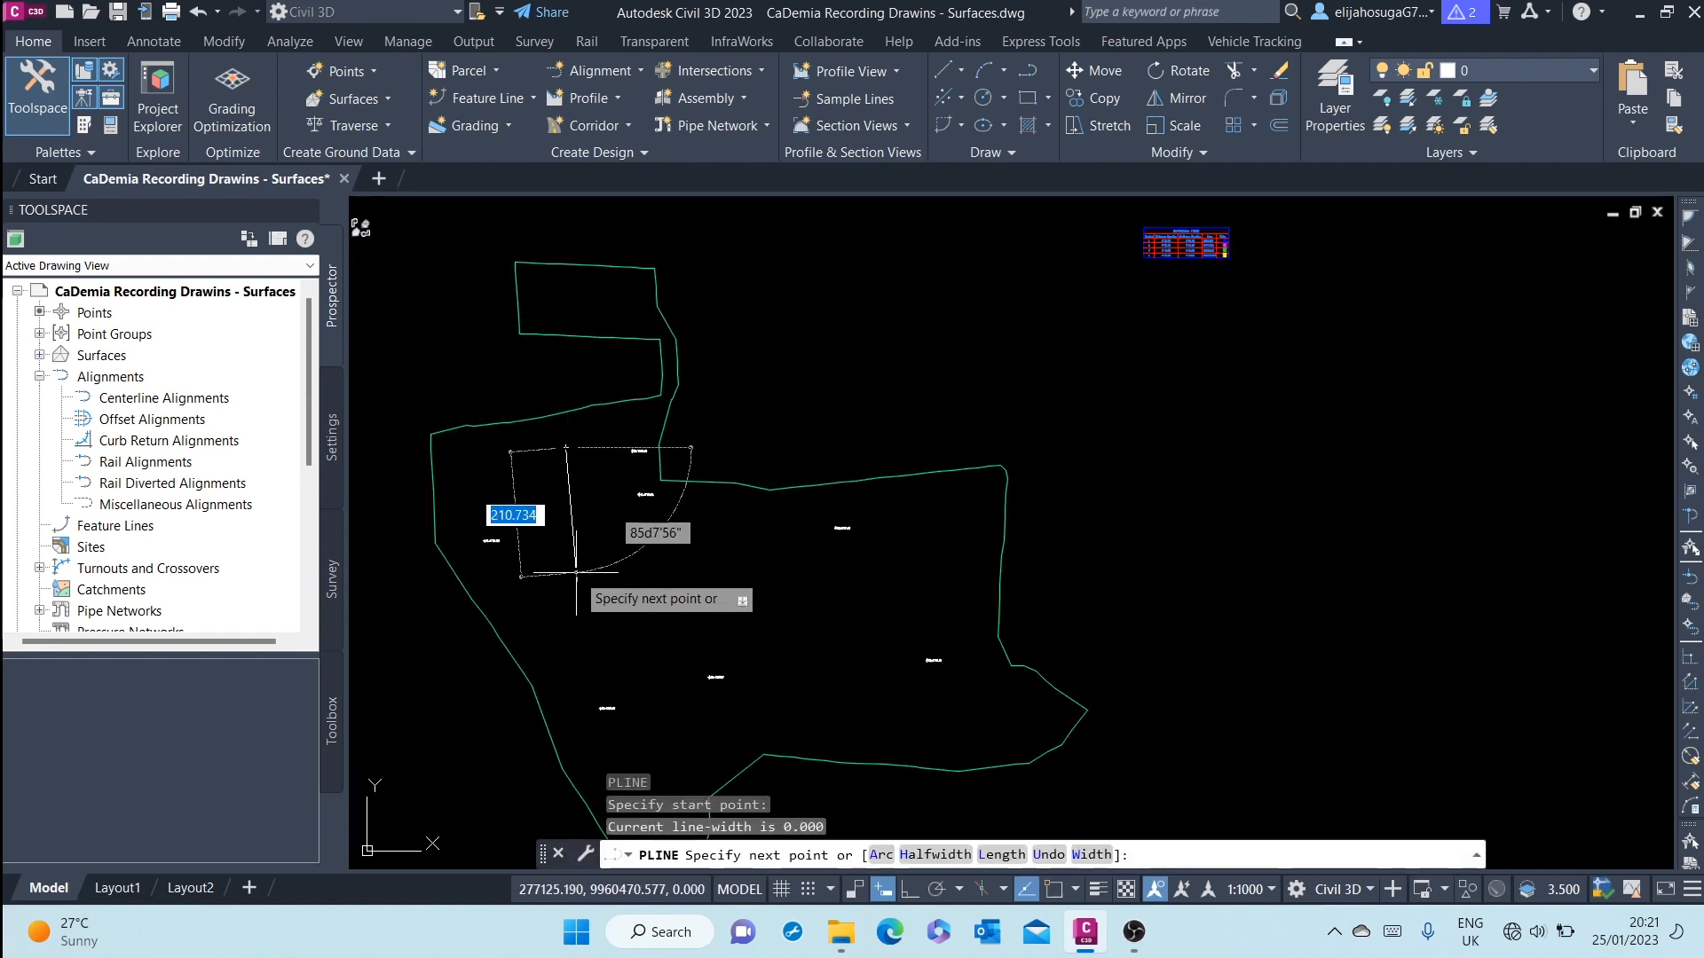
click(577, 572)
click(744, 611)
click(861, 737)
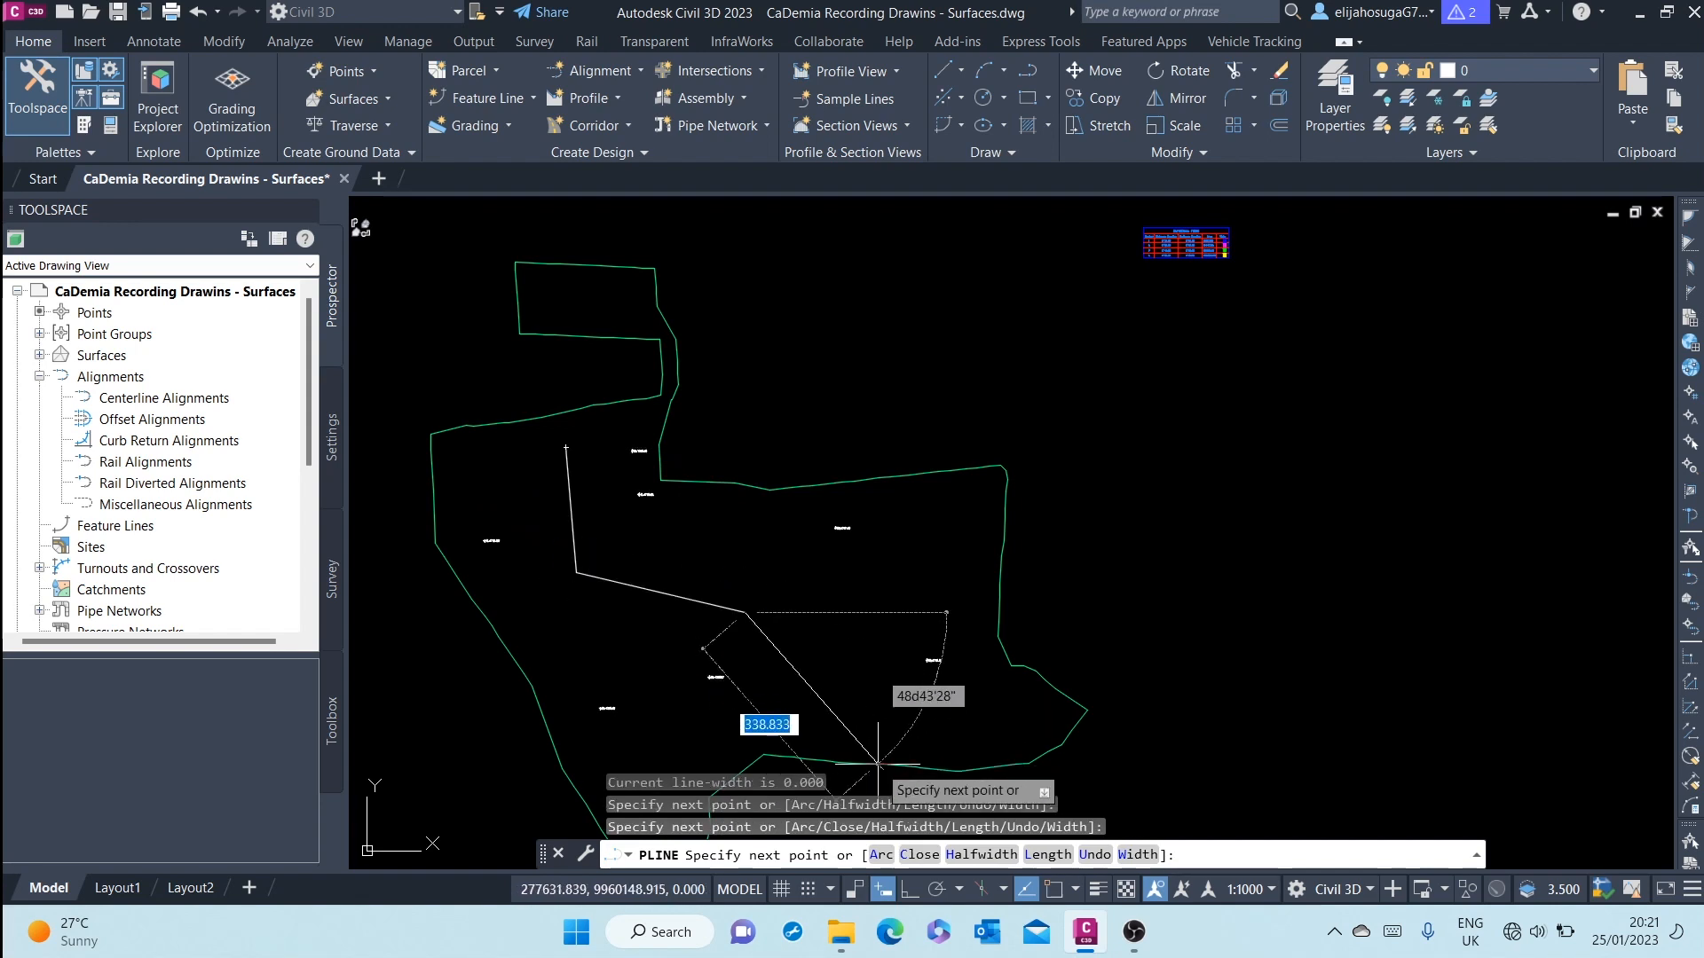
scroll(867, 754, up, 7)
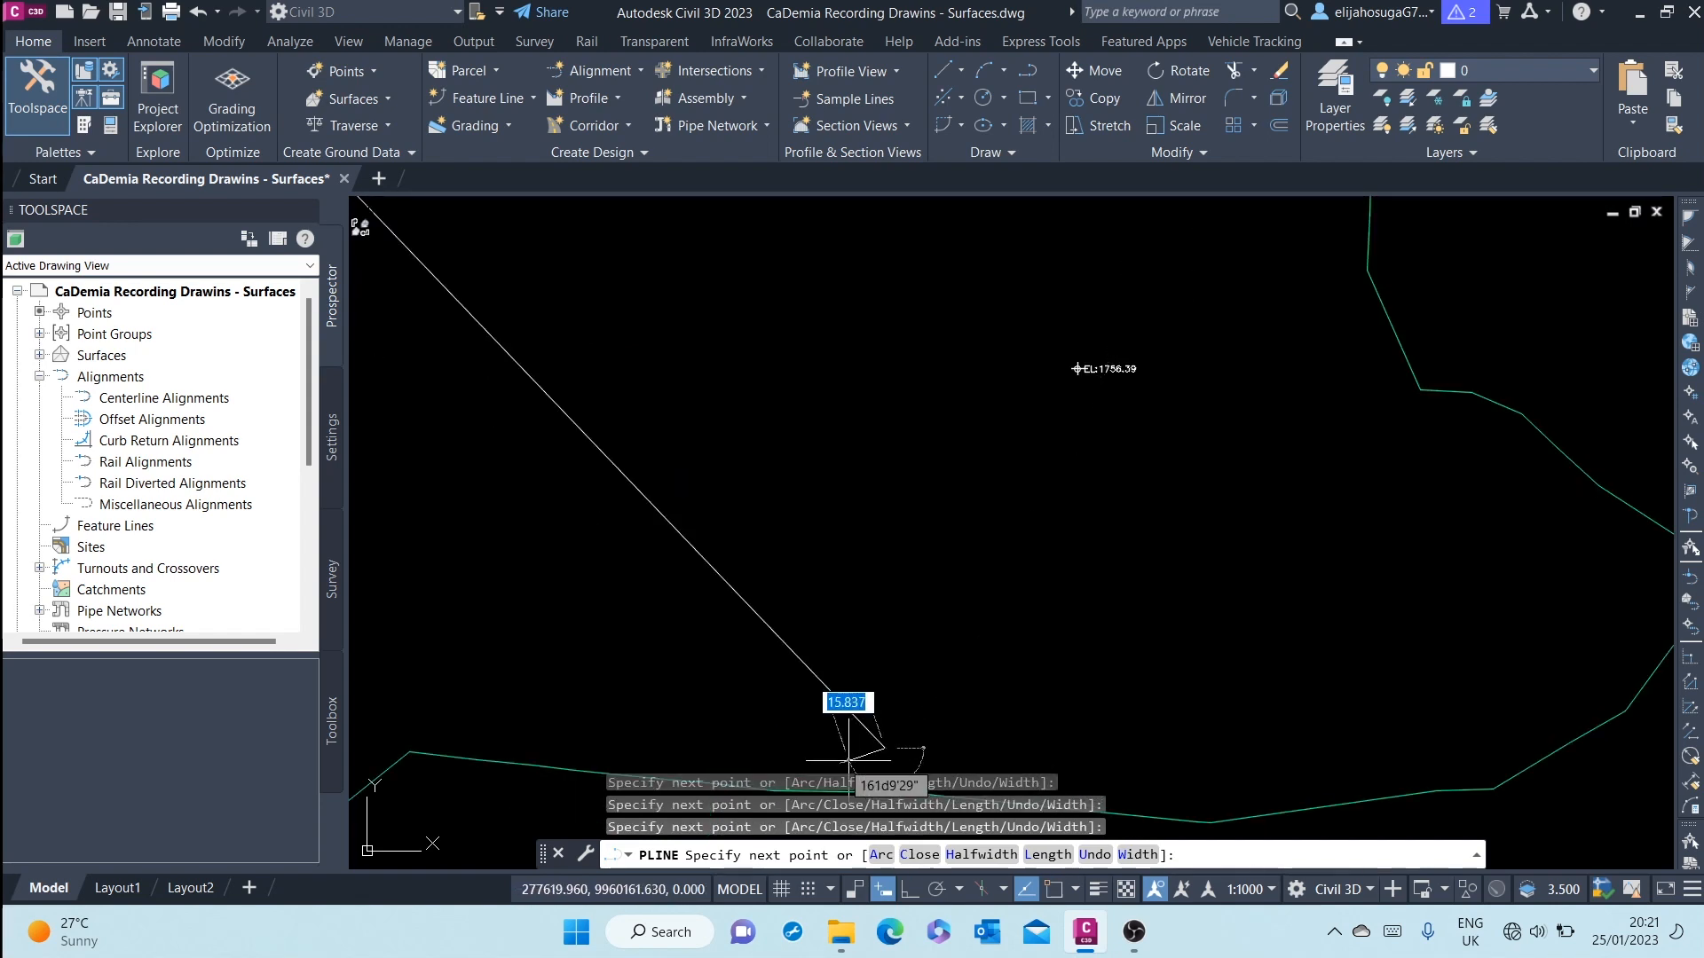
key(Return)
scroll(878, 431, down, 10)
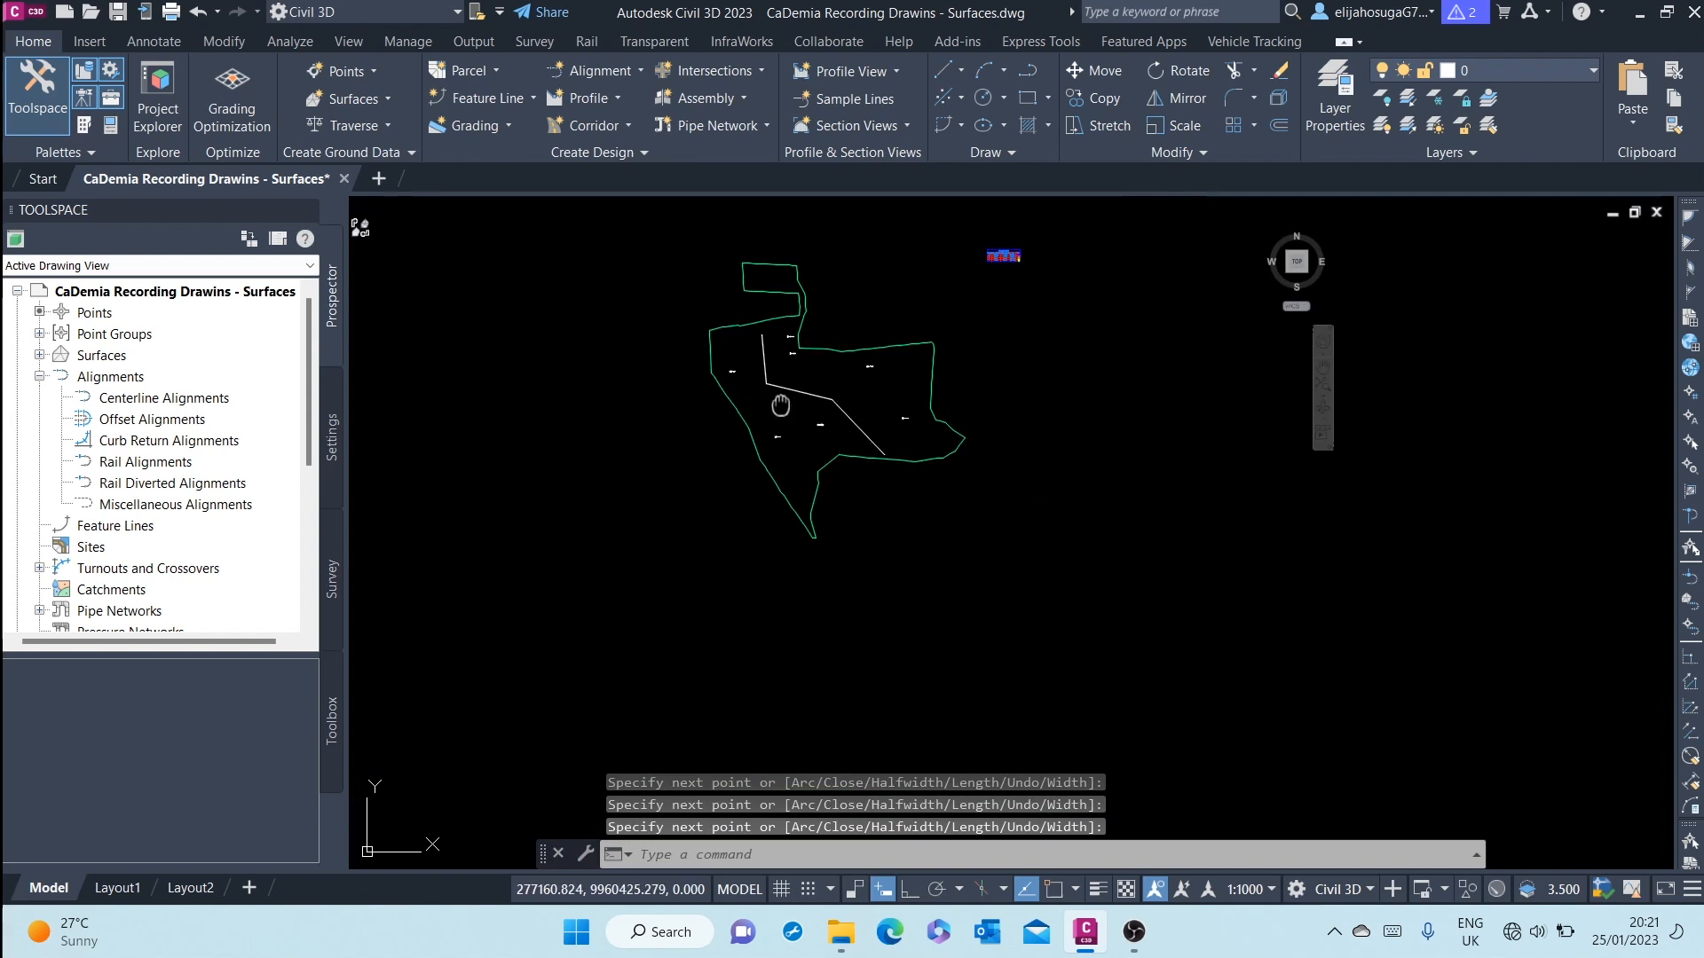
scroll(764, 391, up, 4)
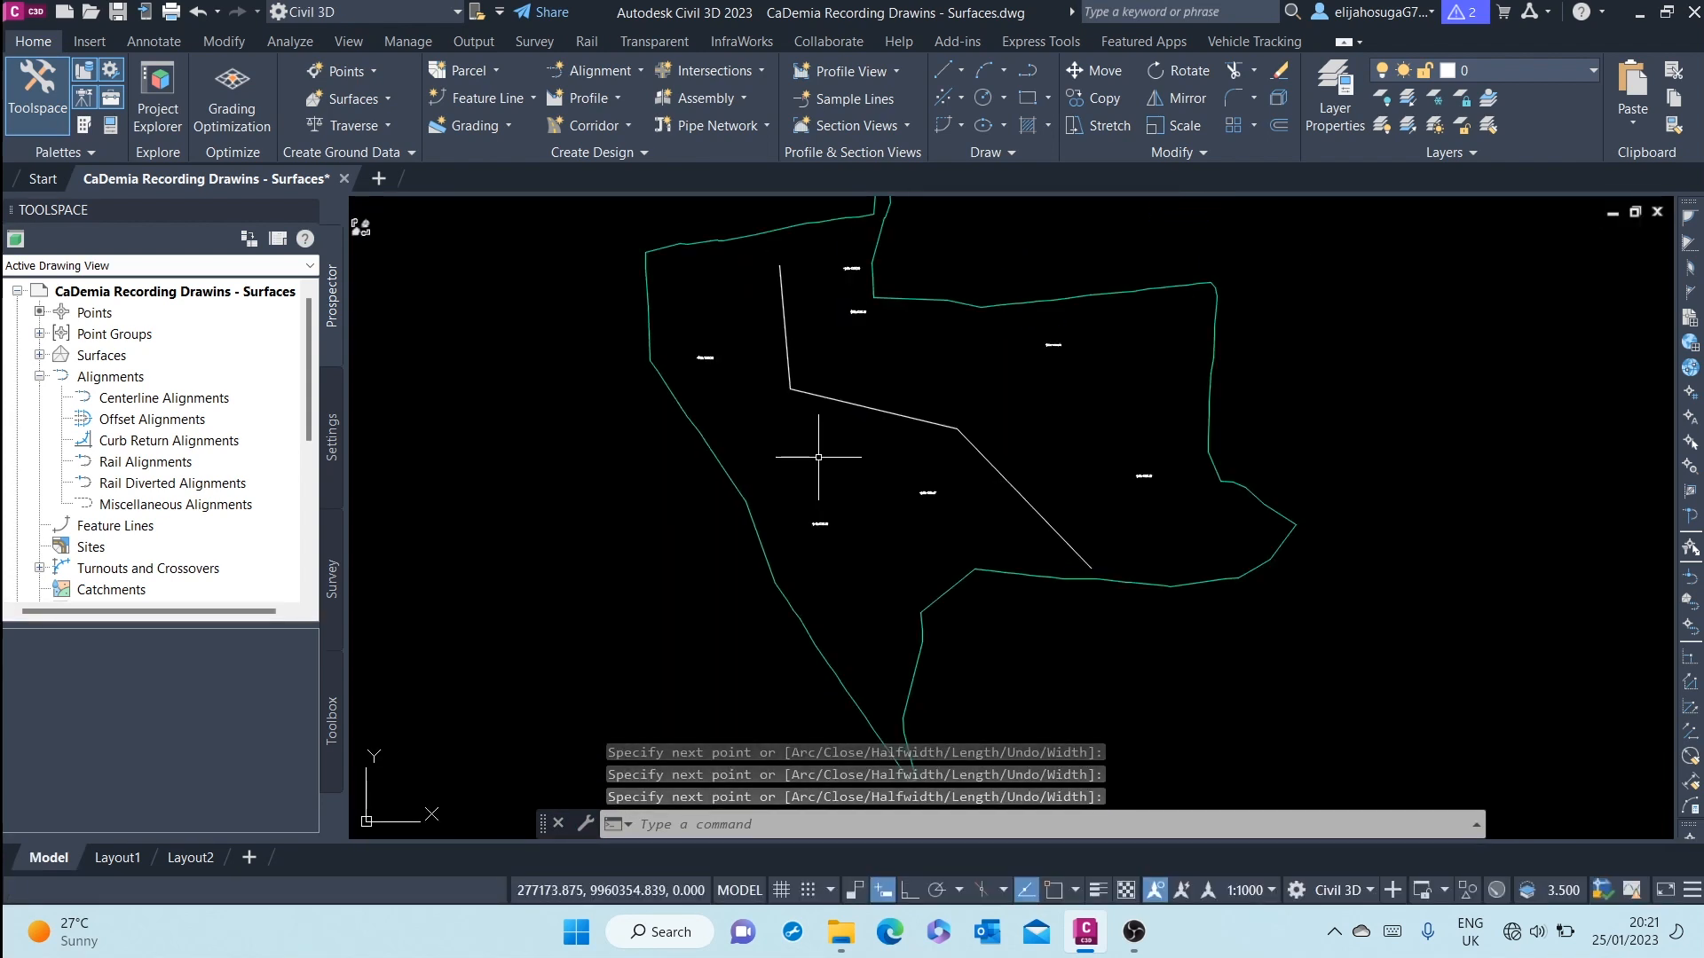
scroll(835, 448, up, 1)
middle_drag(839, 477, 841, 544)
scroll(846, 520, down, 3)
scroll(840, 544, up, 4)
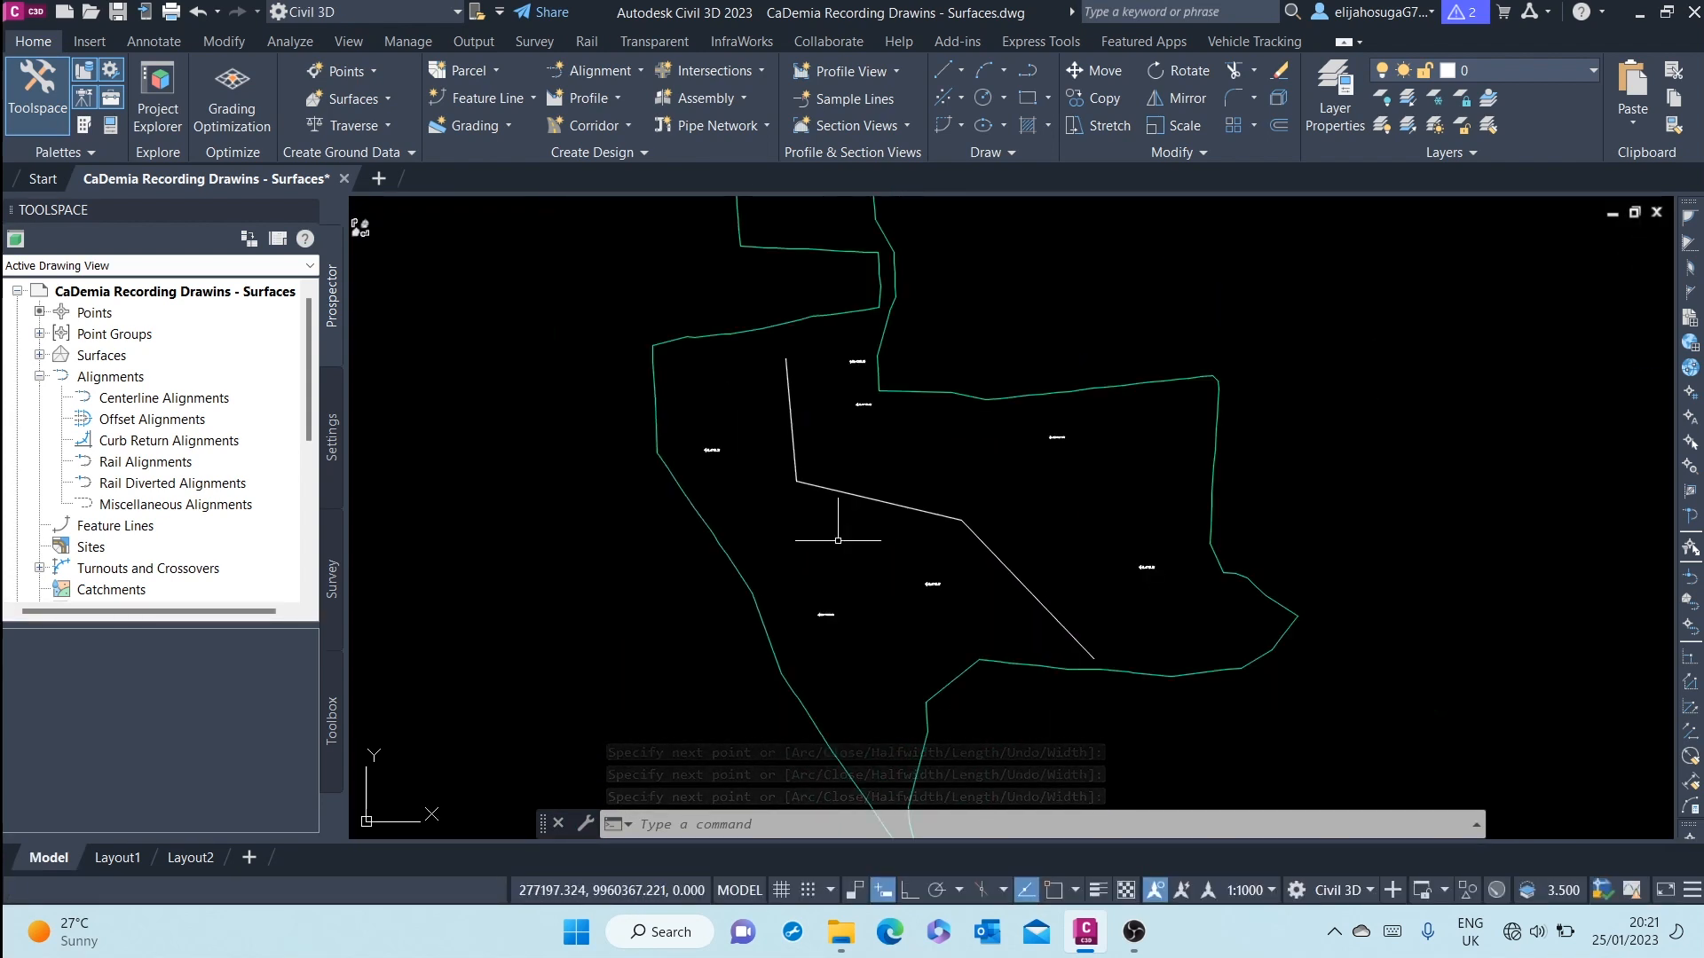
click(792, 448)
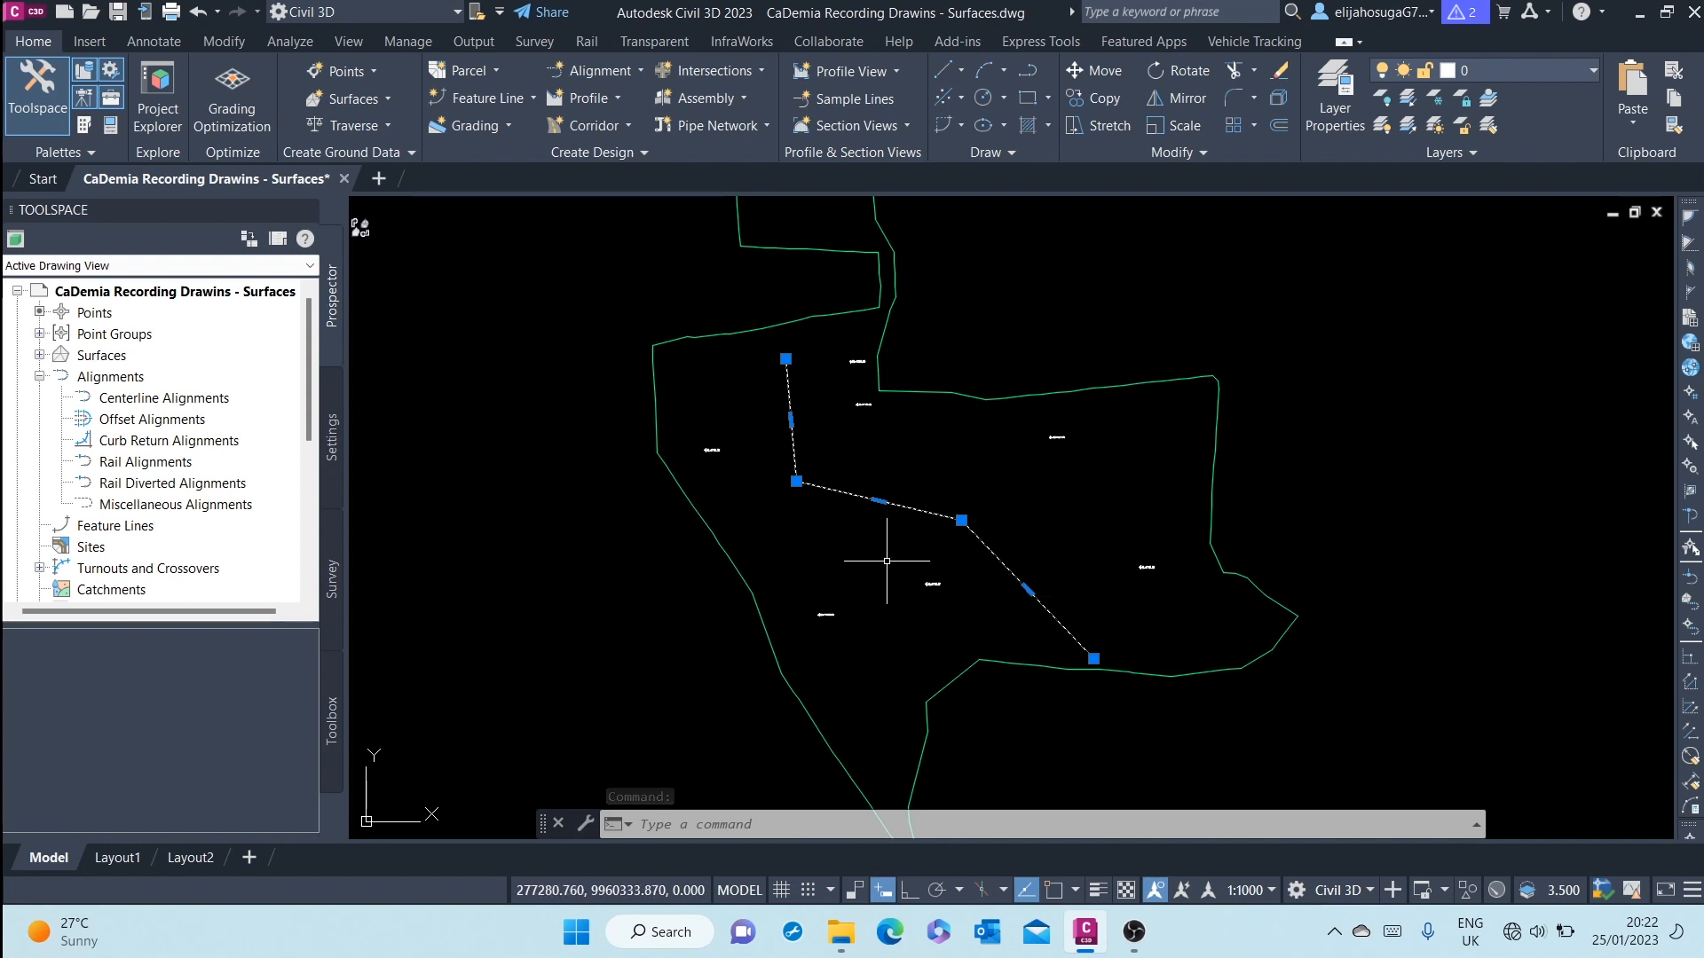
key(Escape)
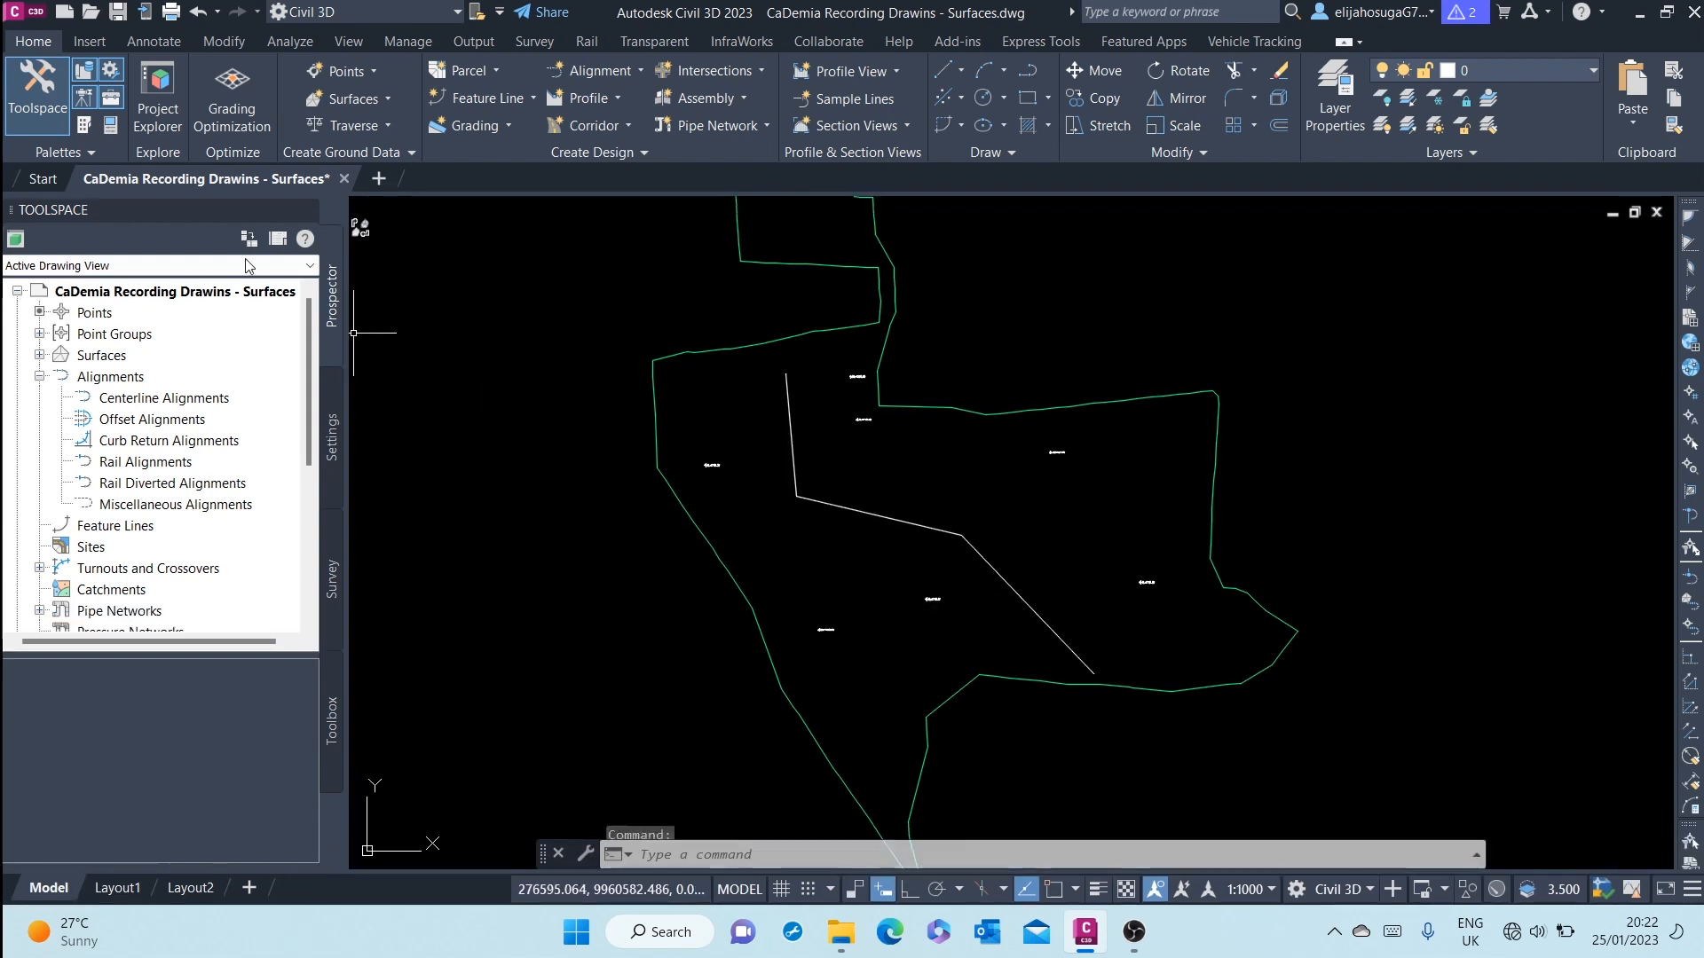
click(607, 71)
click(449, 234)
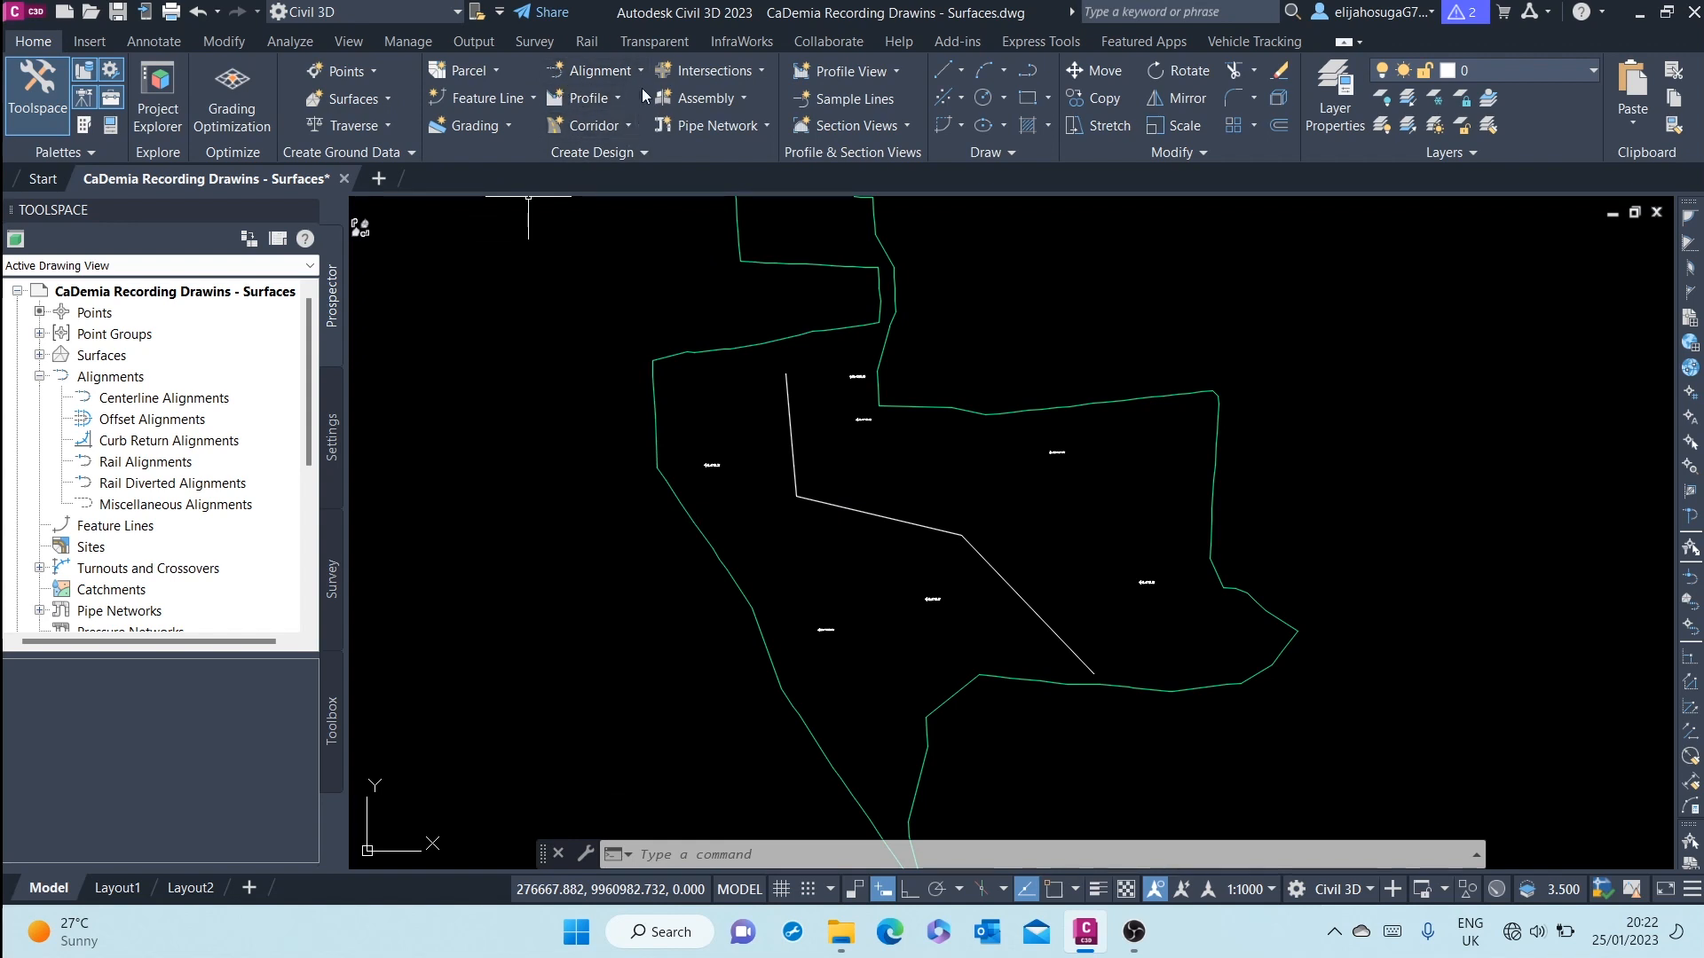
Start Create Alignment from Objects on the three-segment polyline and accept the alignment direction running southeast.
click(616, 73)
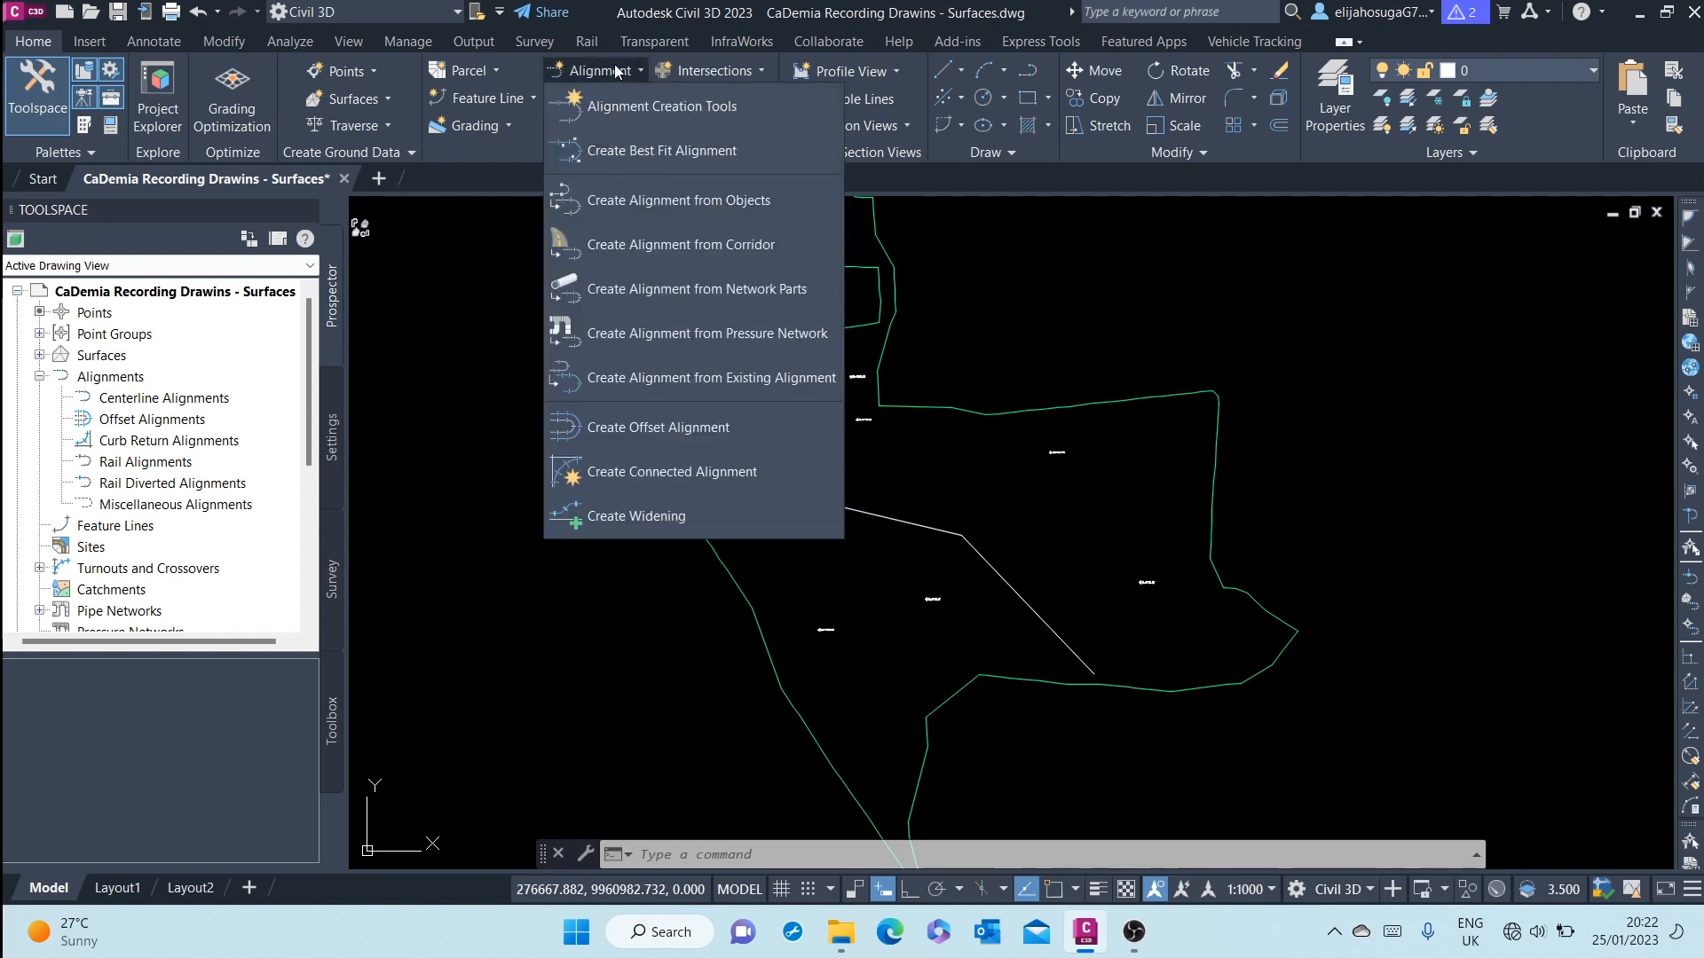
click(661, 206)
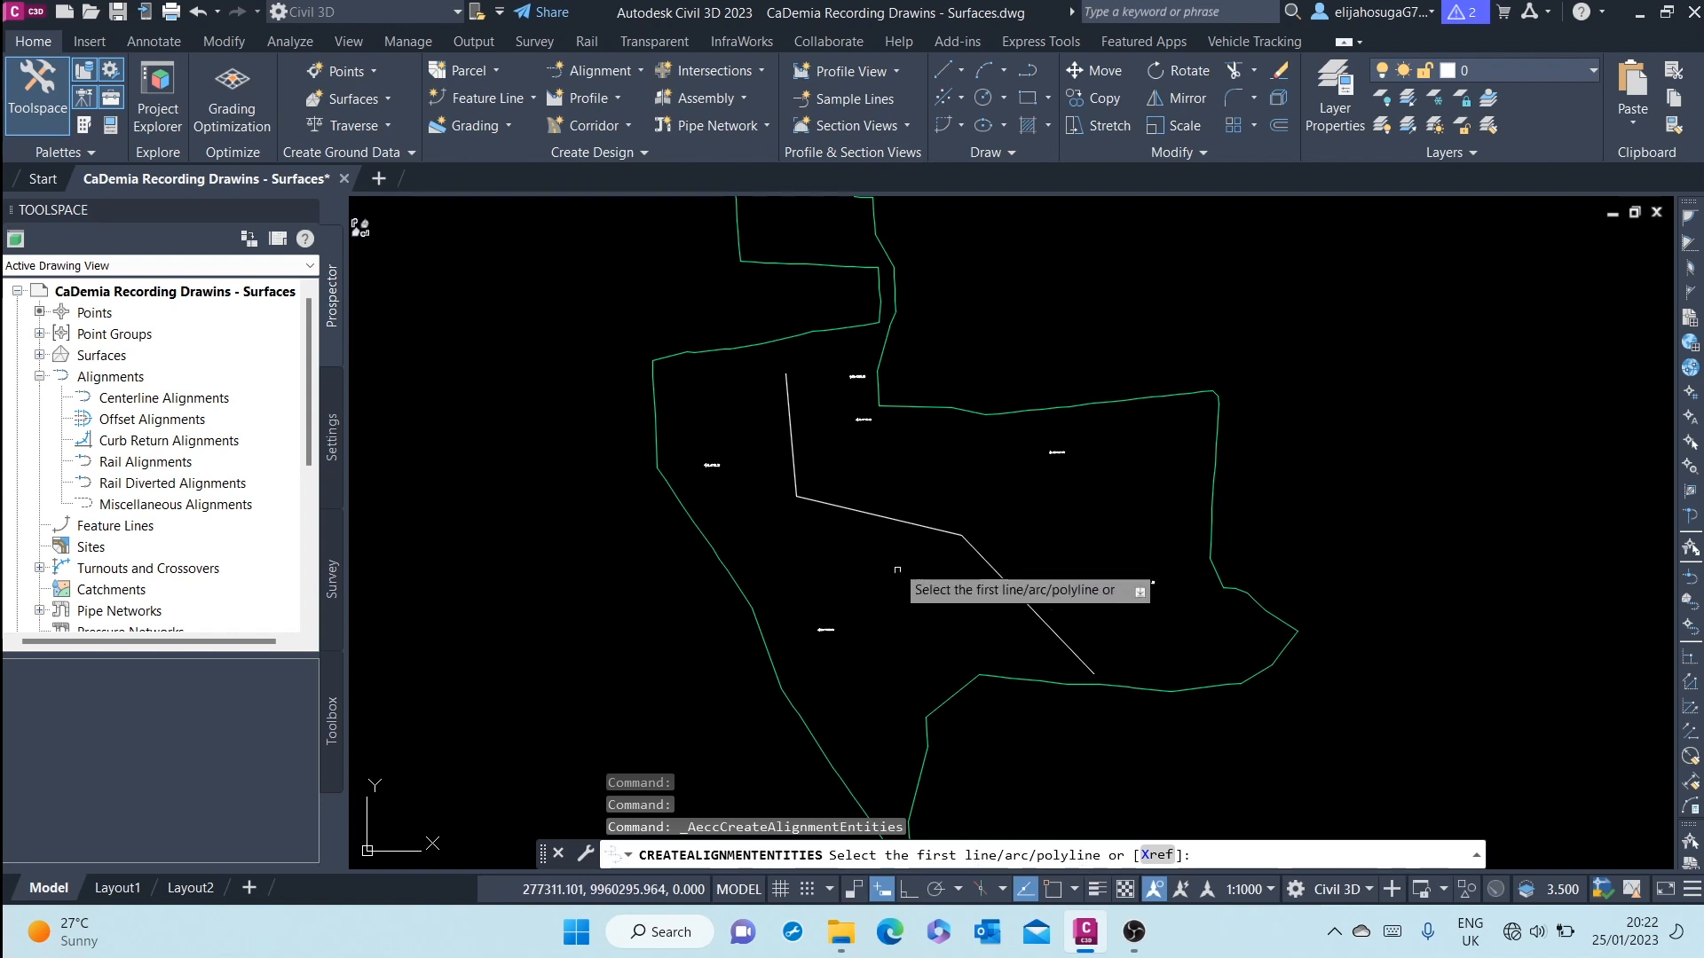
click(791, 468)
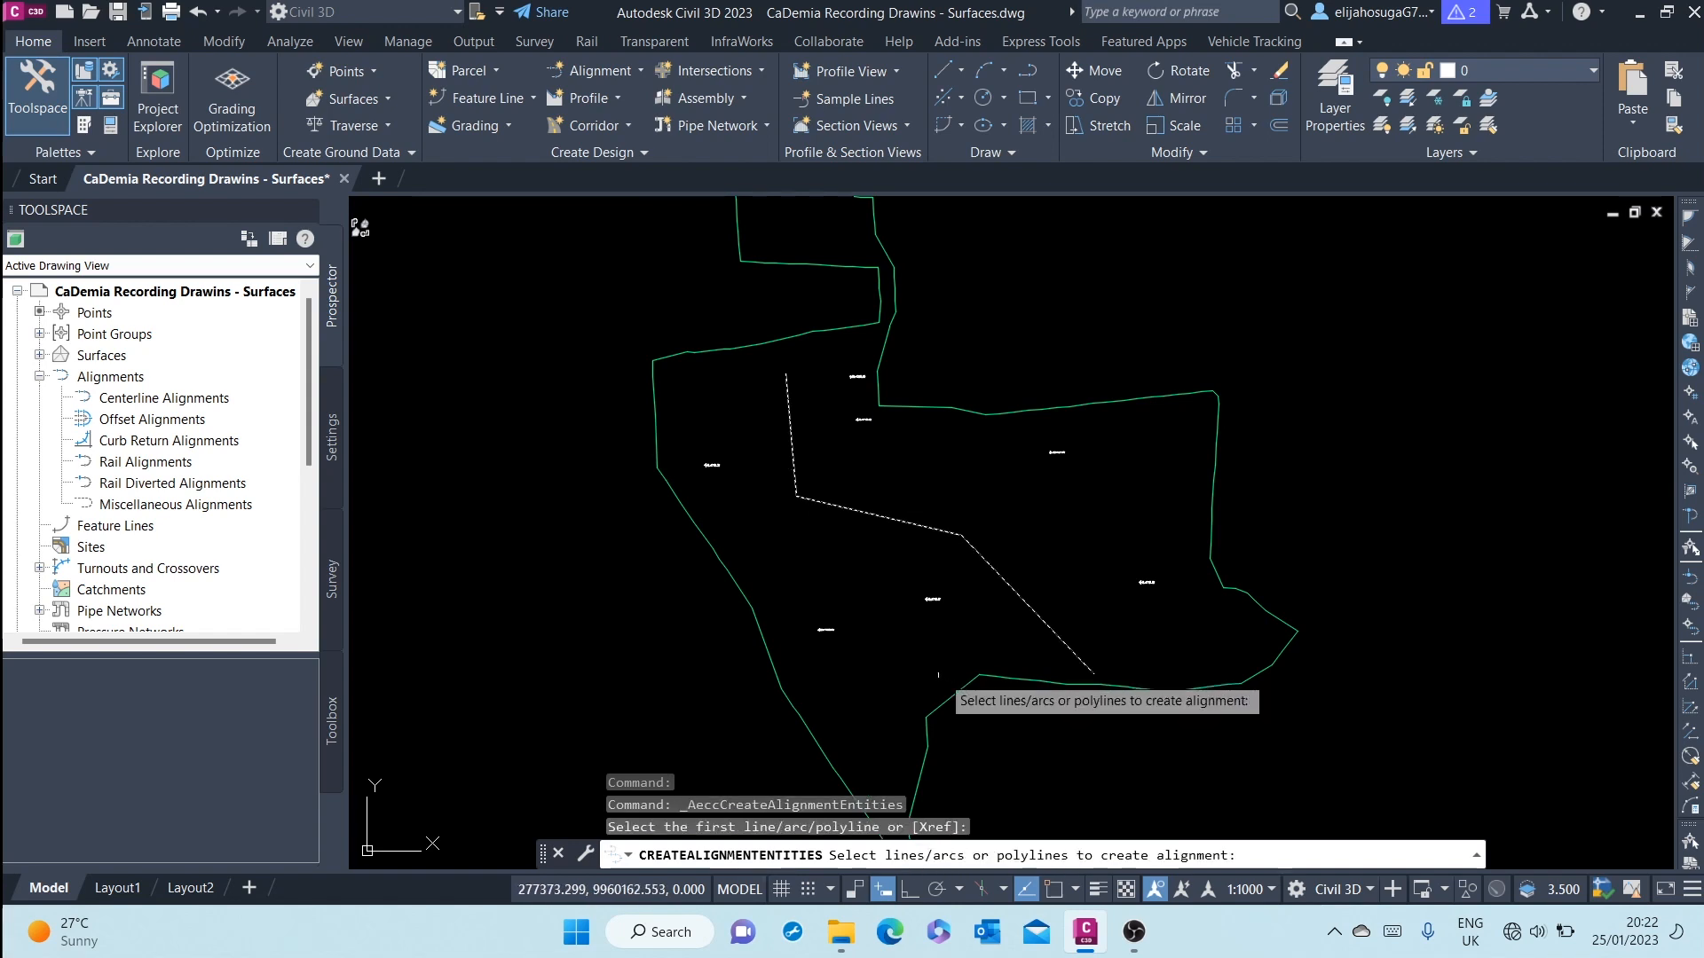
key(Return)
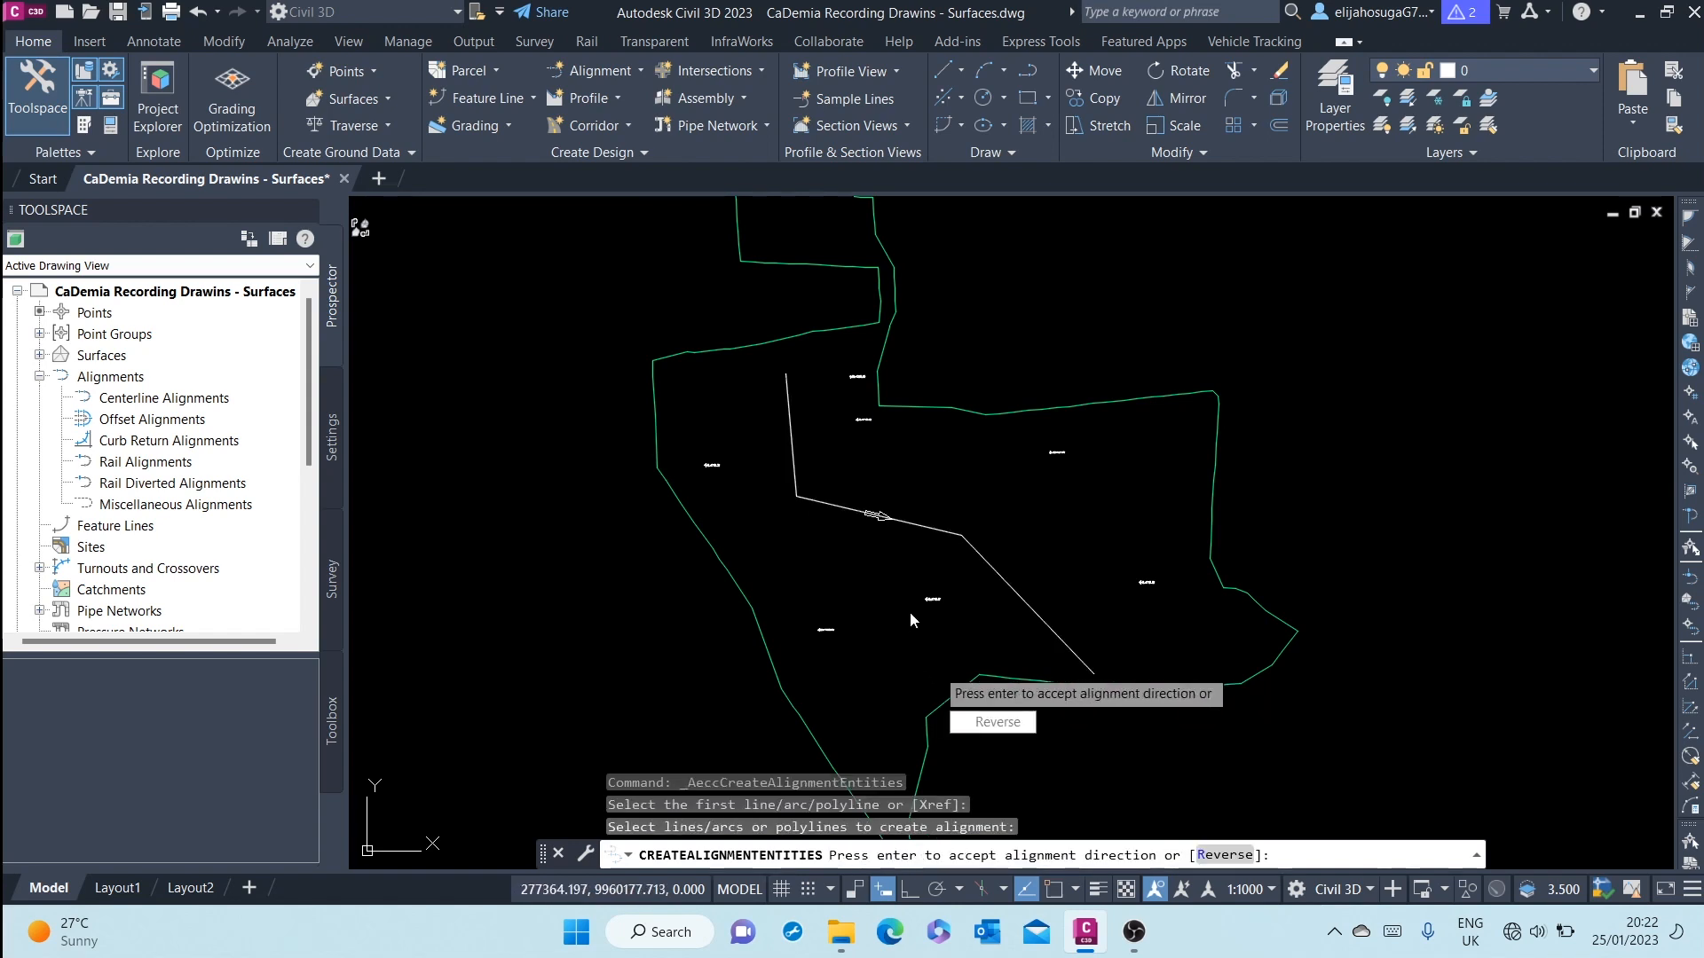
scroll(901, 537, up, 8)
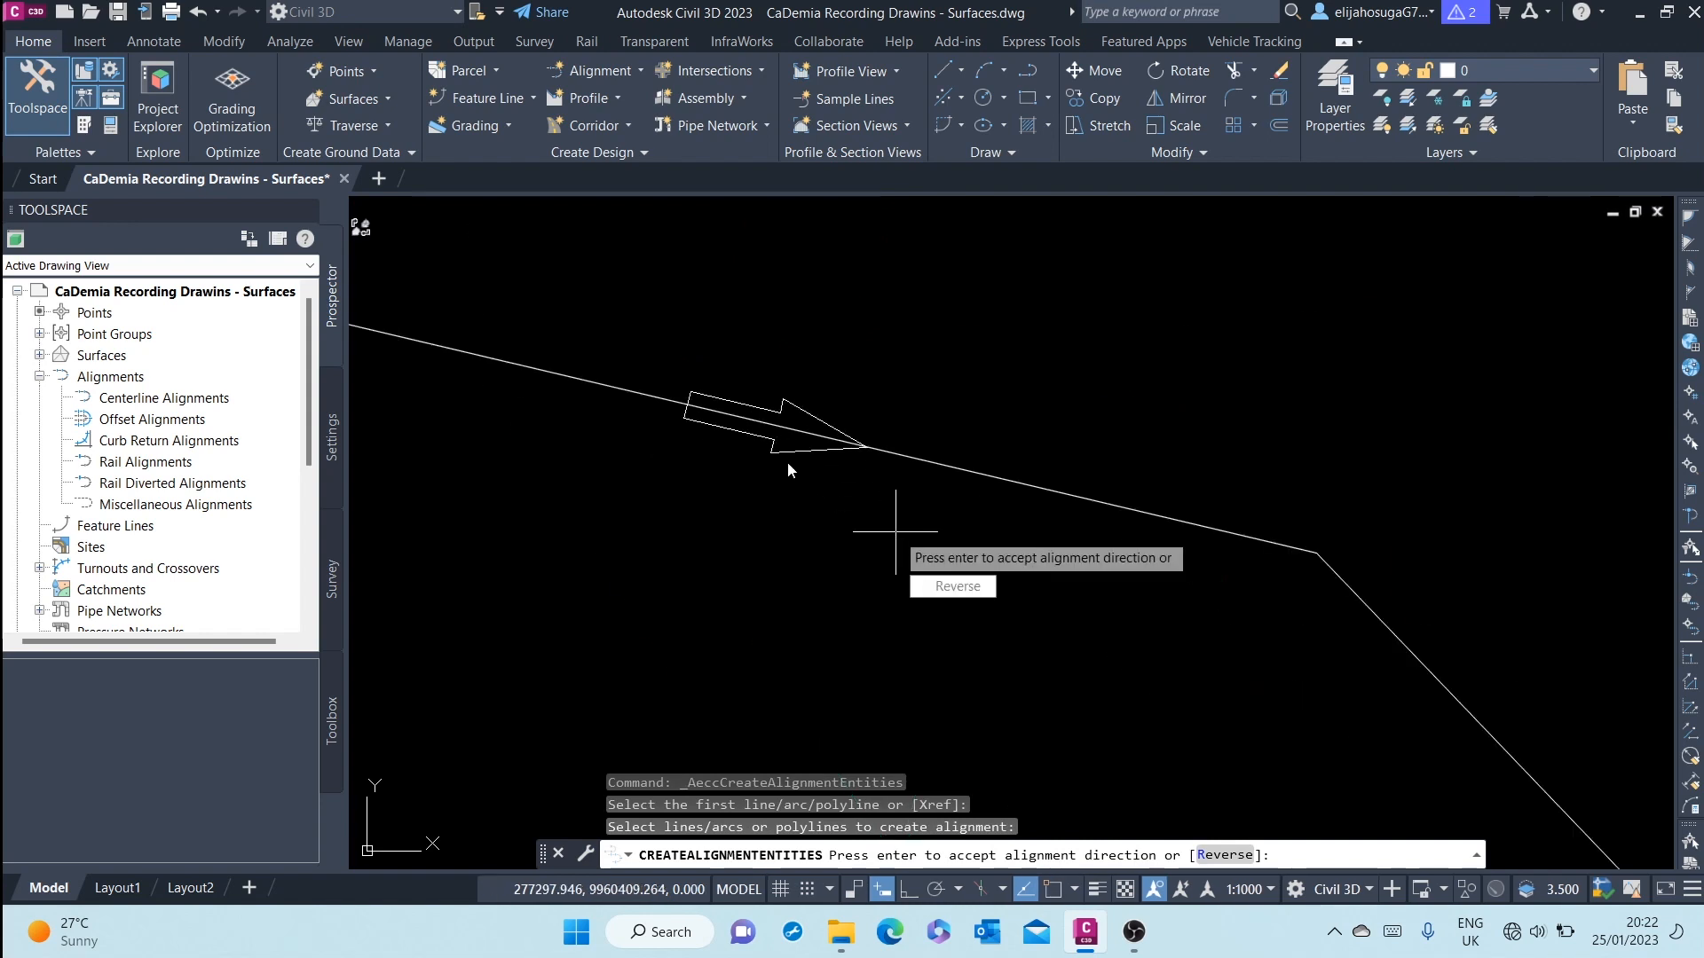
scroll(755, 439, down, 4)
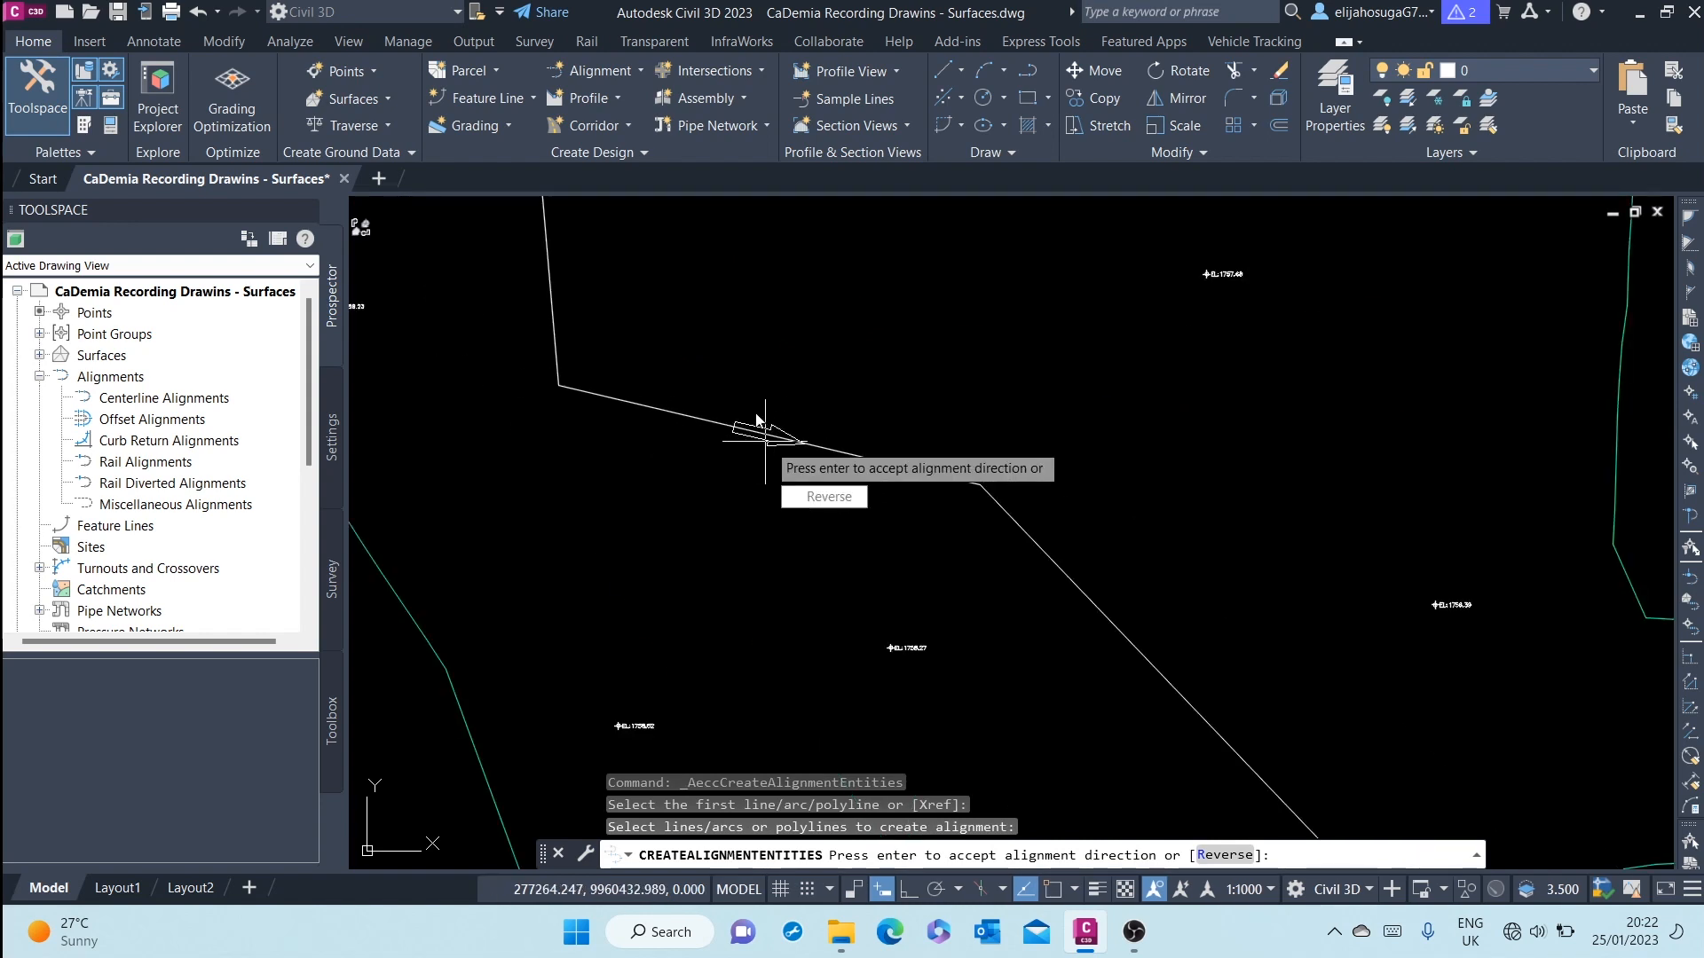
scroll(757, 424, down, 3)
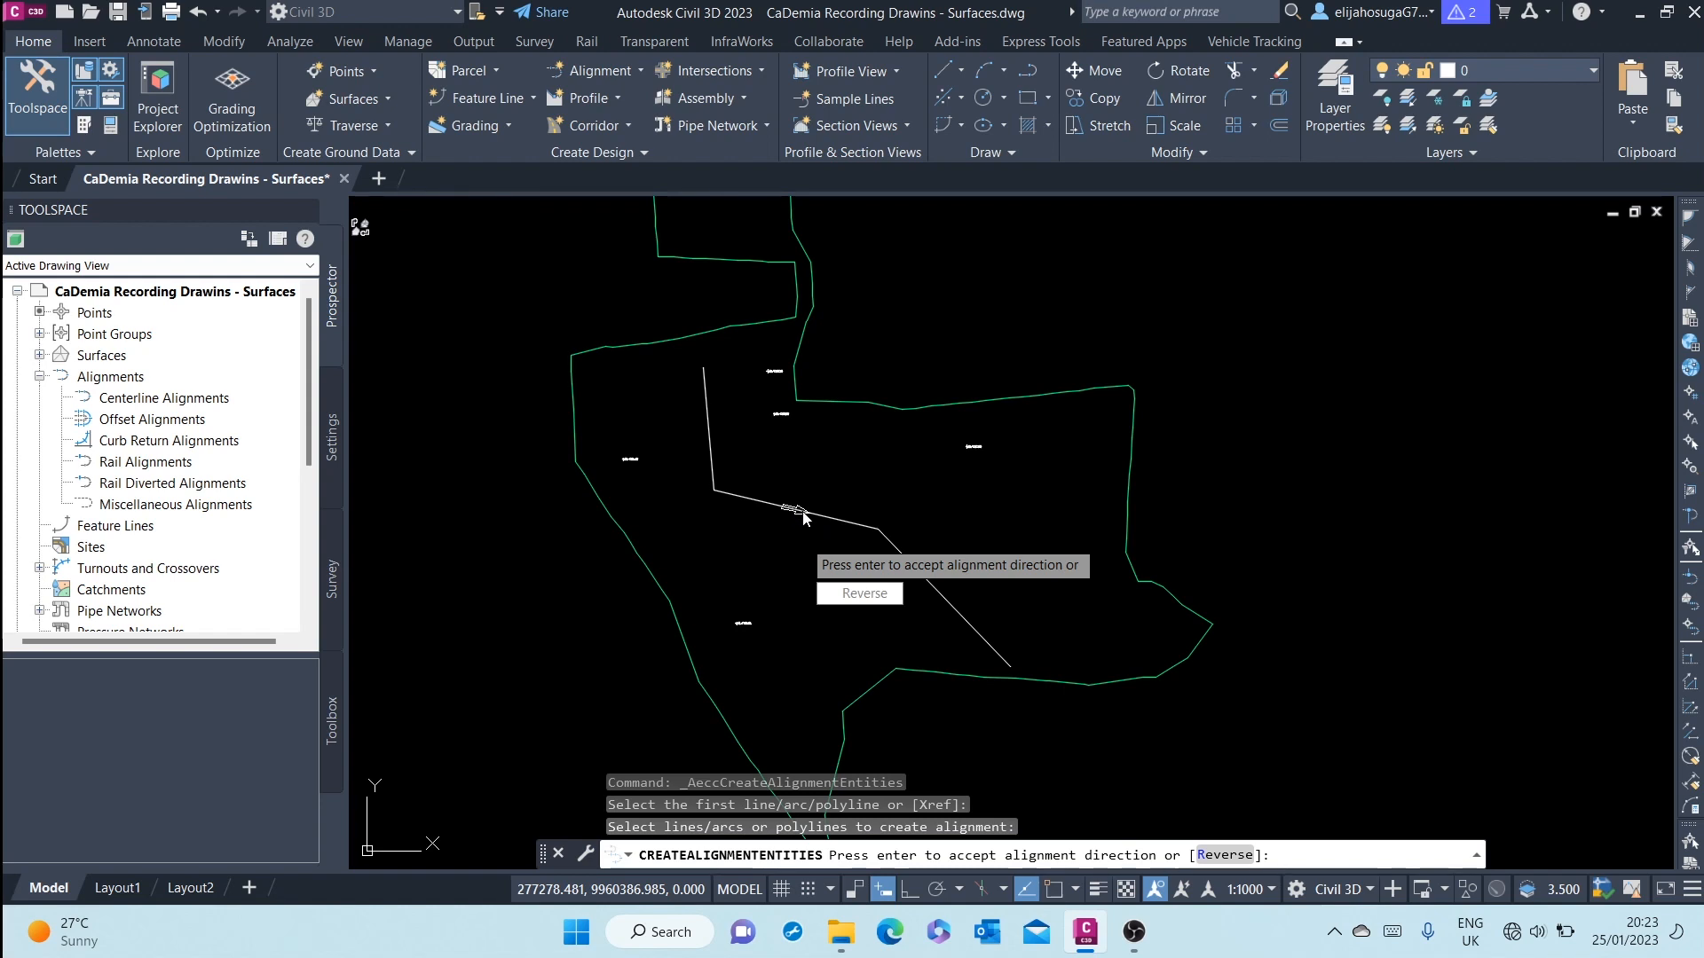
key(Return)
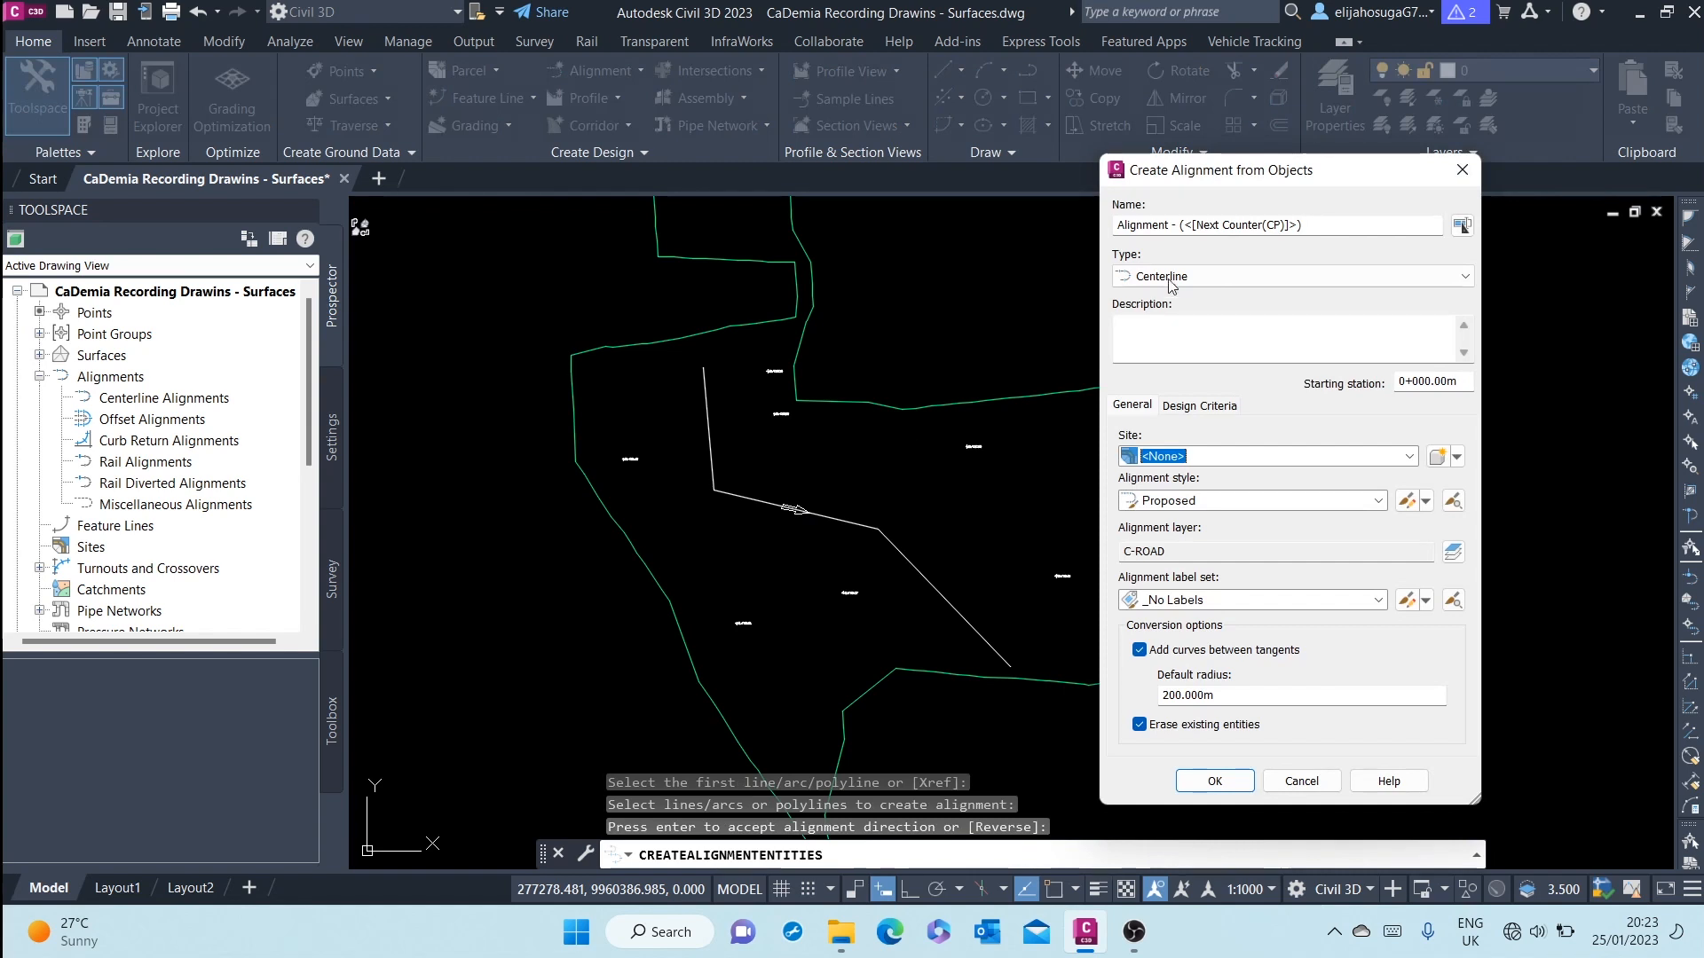
Name the alignment RD-1 and choose Centerline as its type.
drag(1278, 170, 1043, 128)
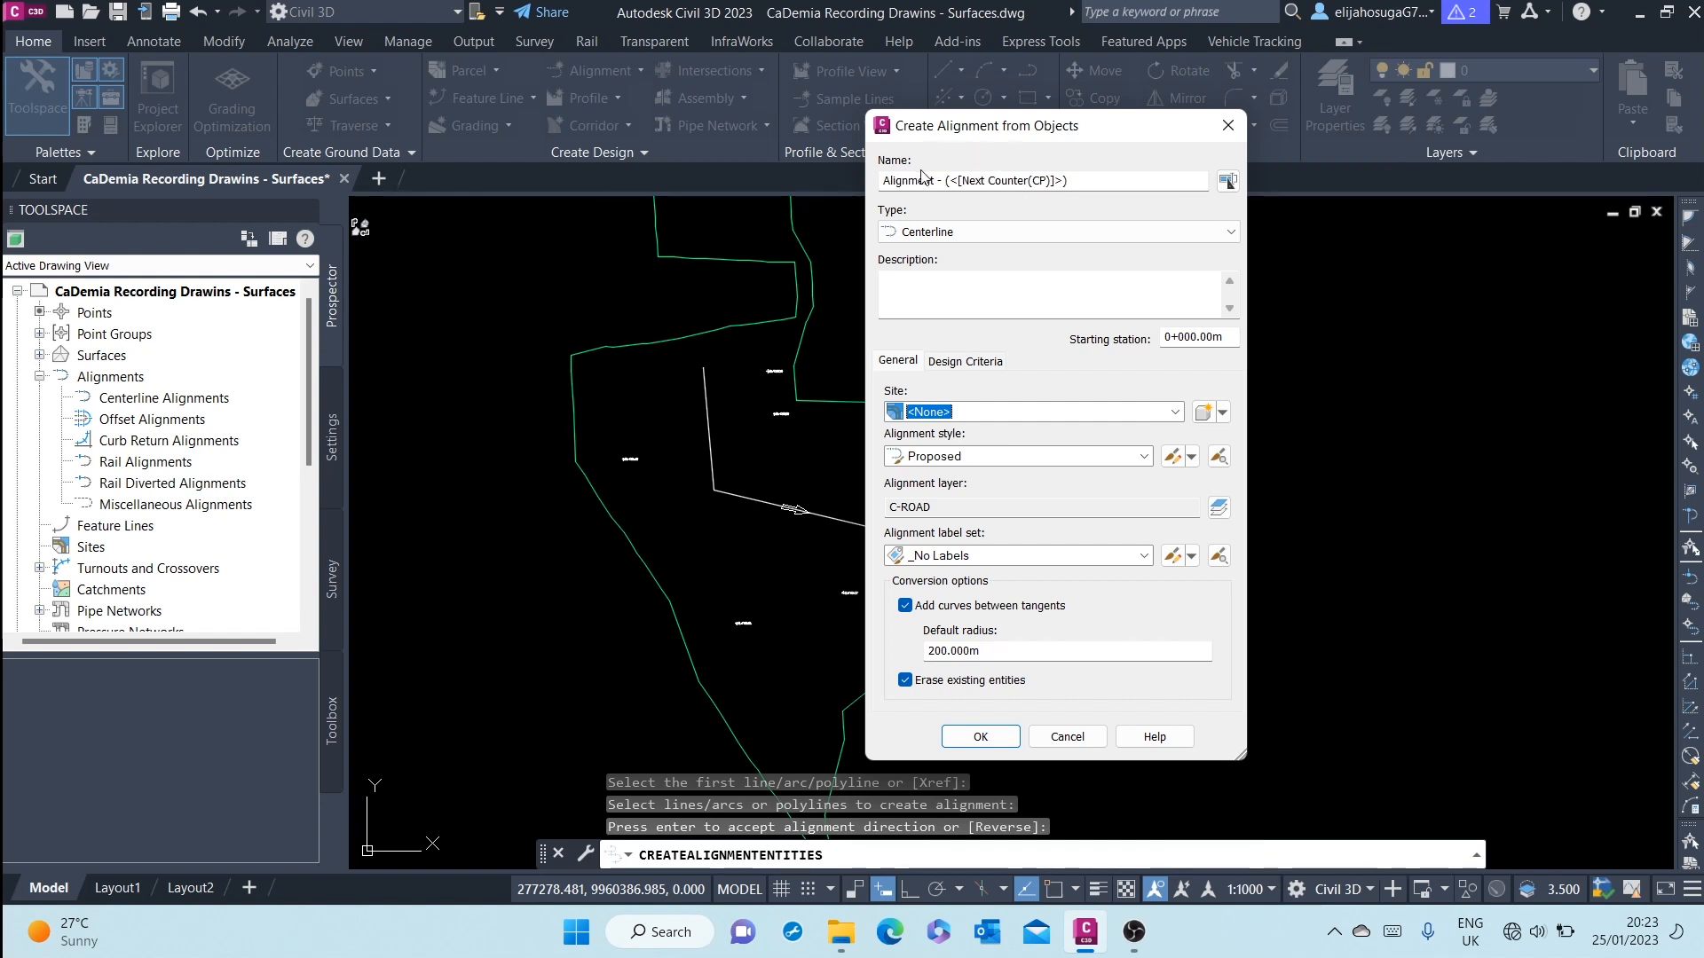
drag(1084, 181, 870, 182)
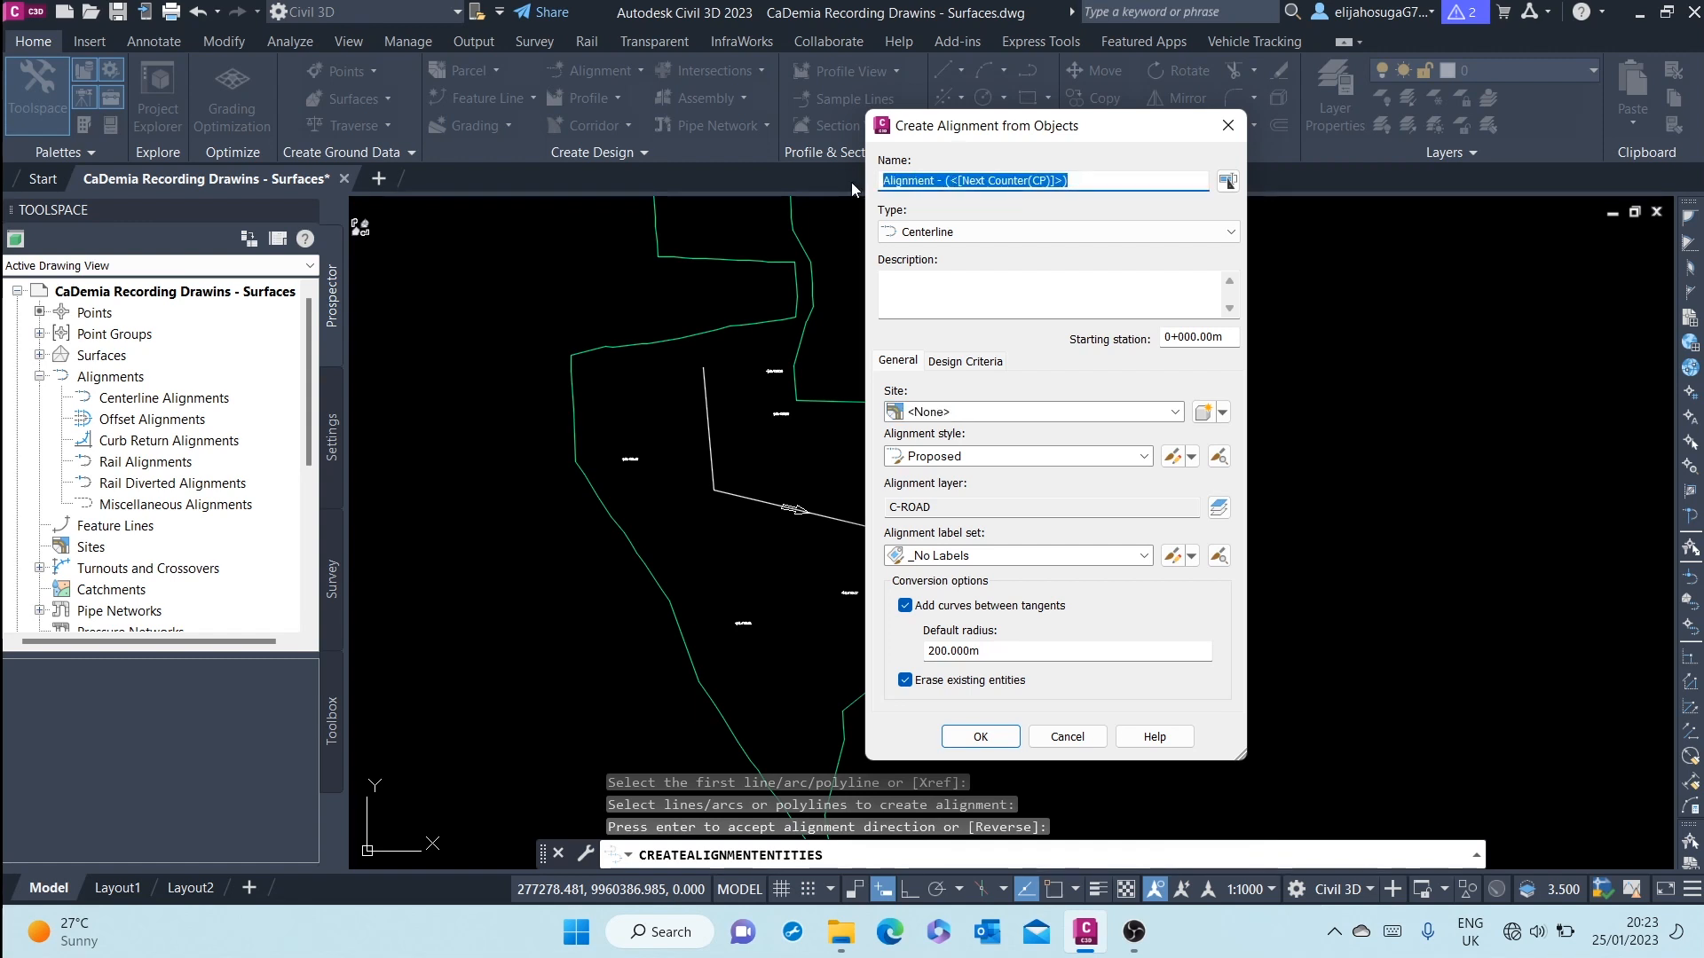
text(RD-1)
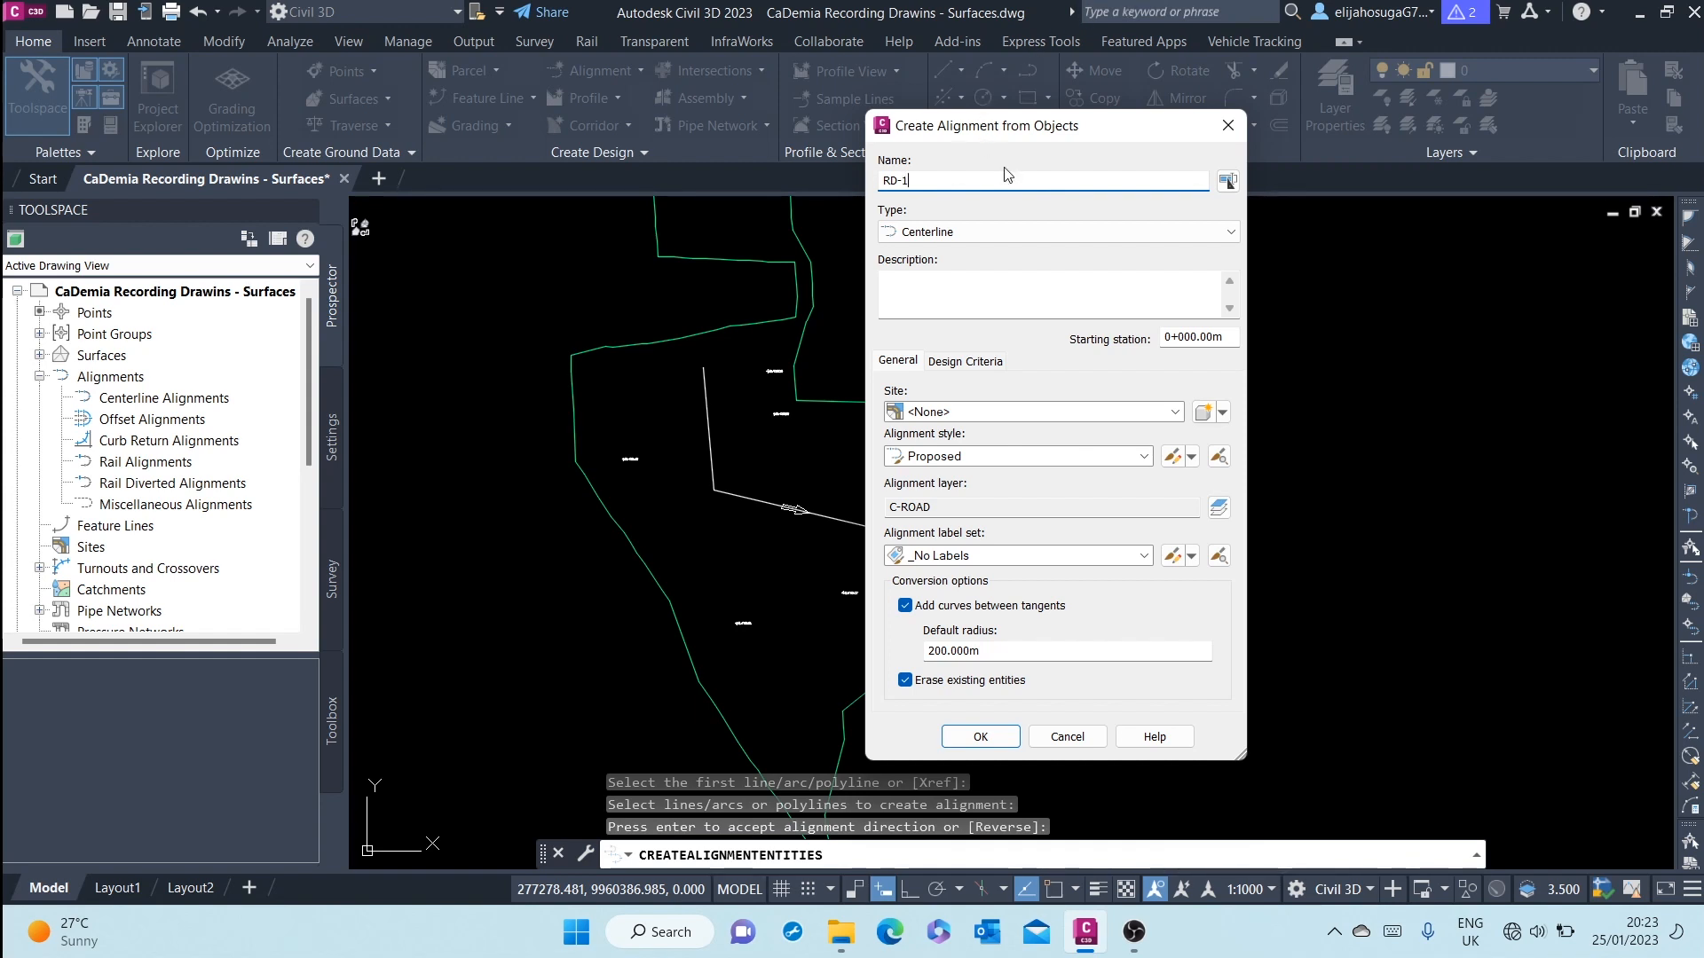
click(1008, 232)
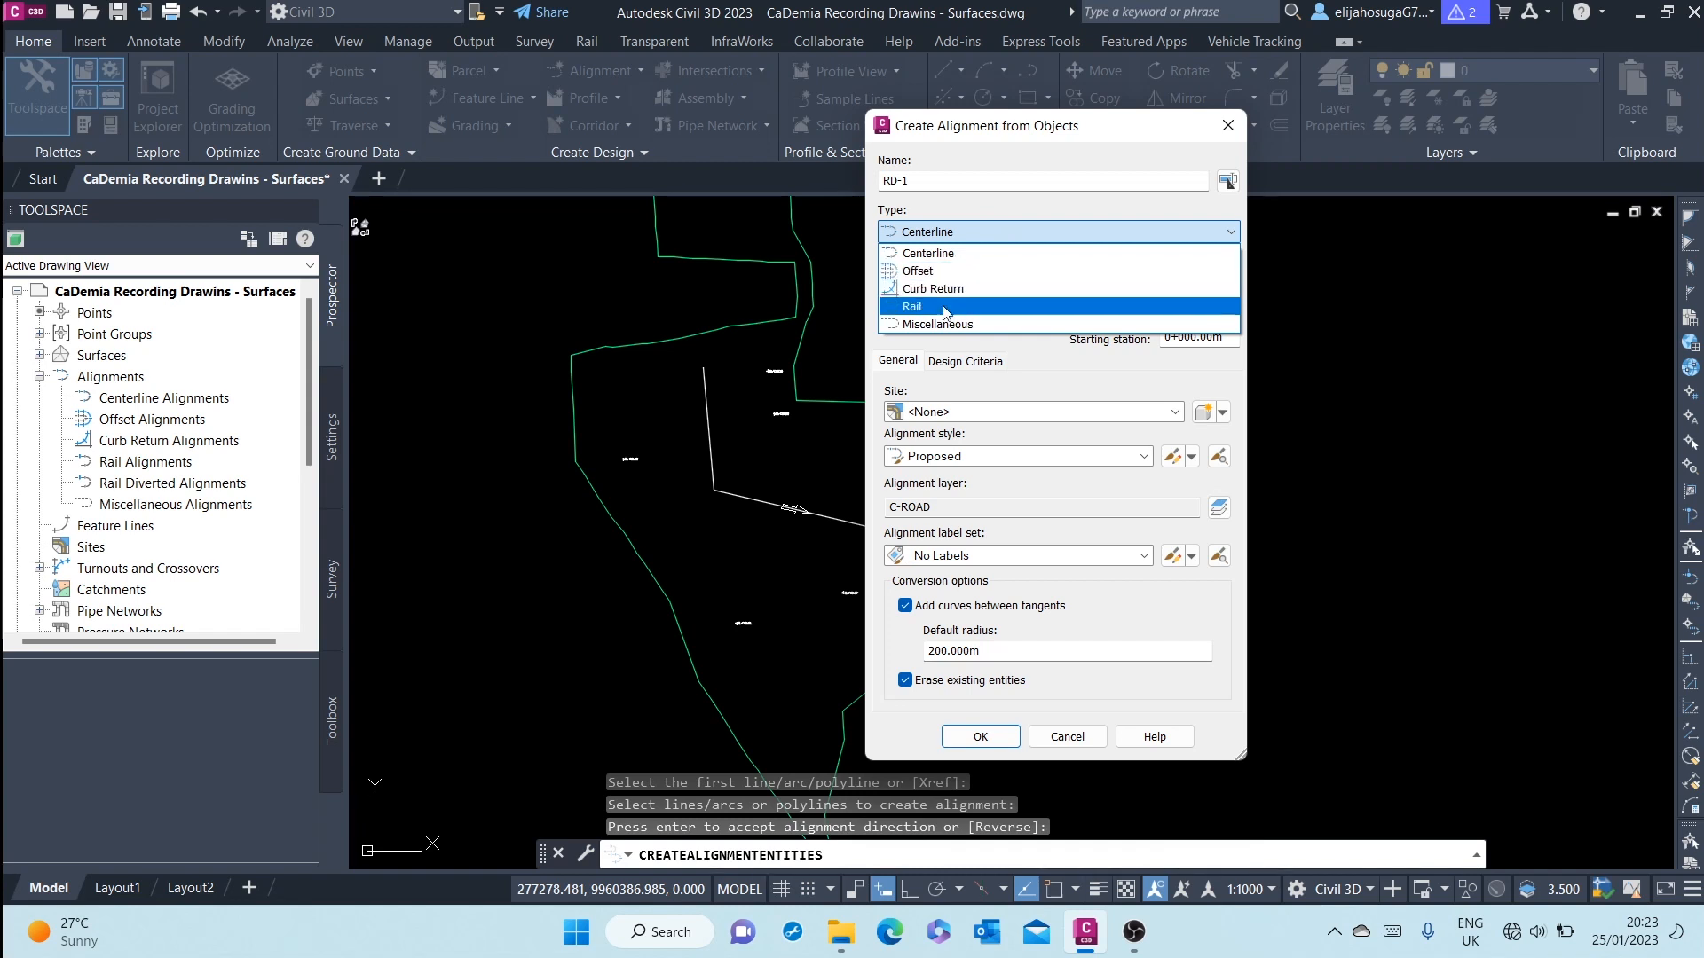
click(945, 242)
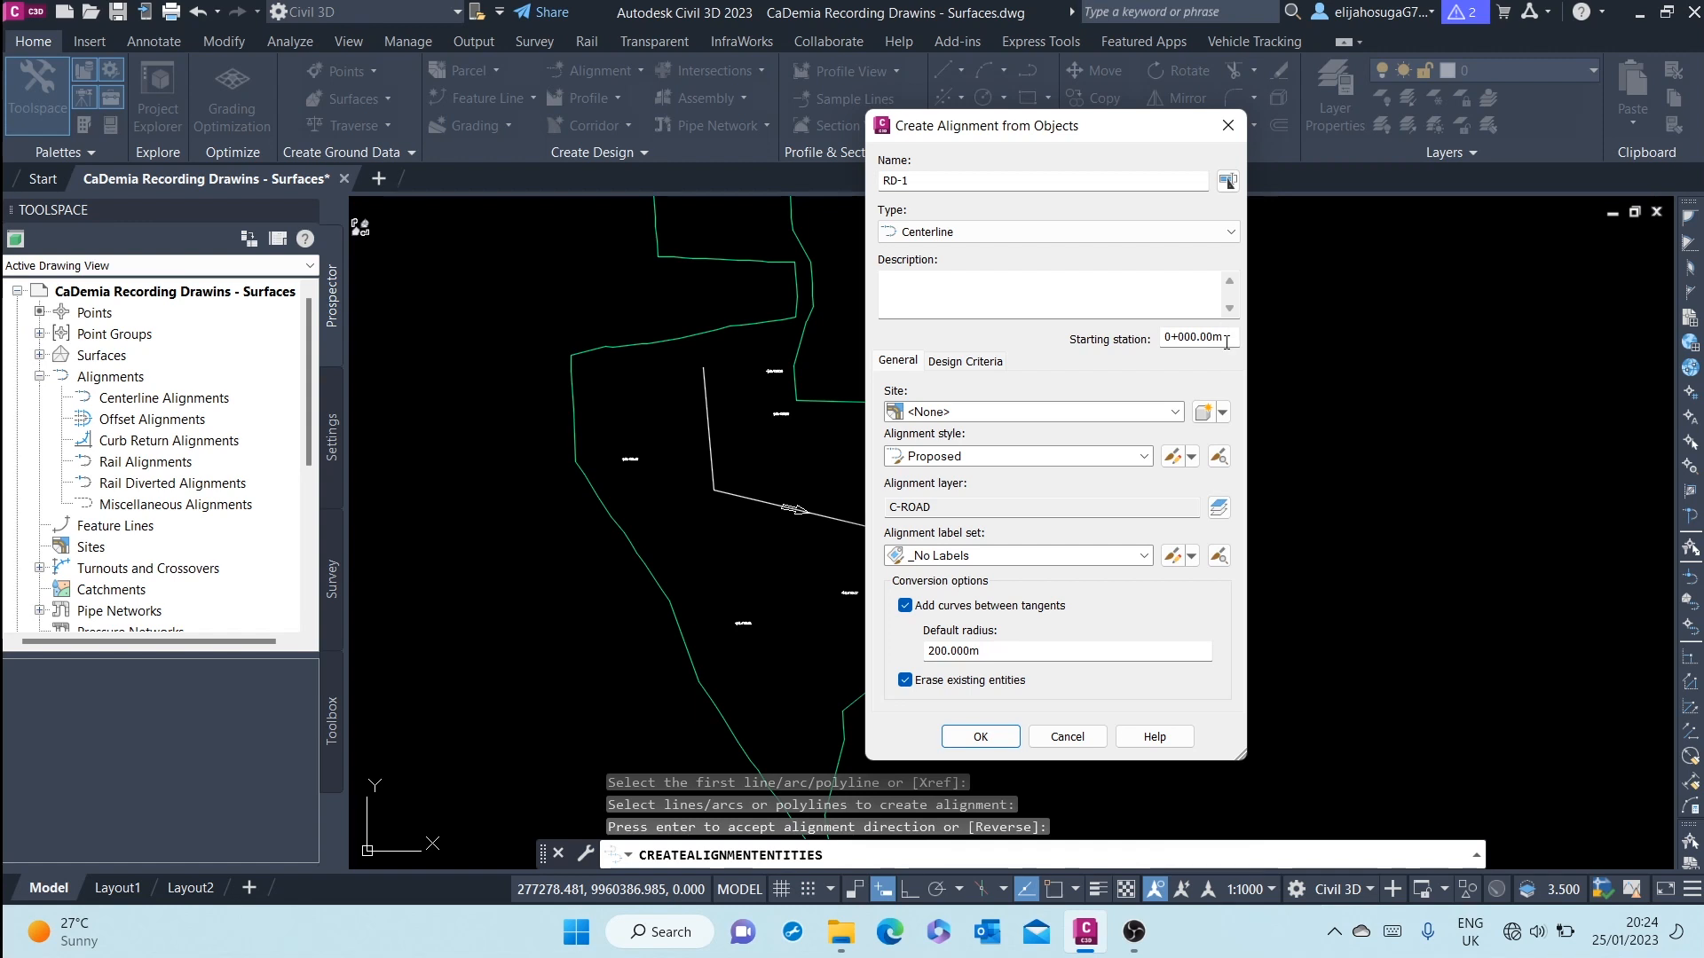
Use starting station 0+000.00m and site <None> for the alignment, and choose the Proposed alignment style.
drag(1197, 337, 1166, 333)
click(1198, 337)
click(997, 425)
click(997, 424)
click(1009, 458)
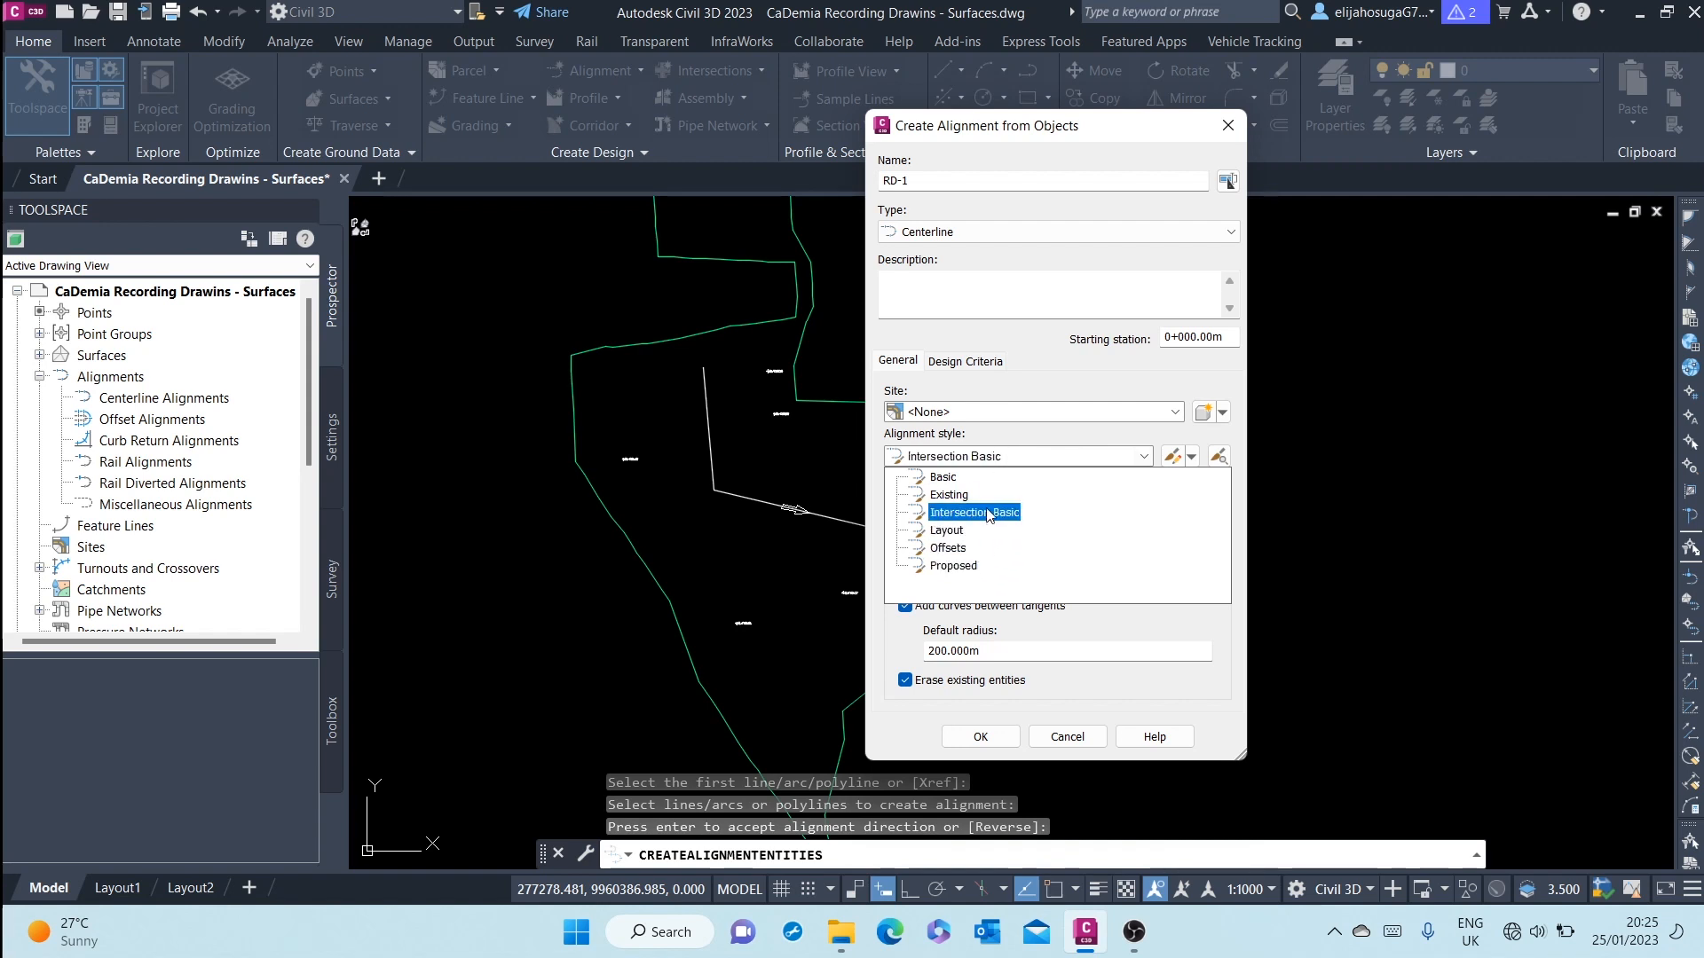
click(965, 566)
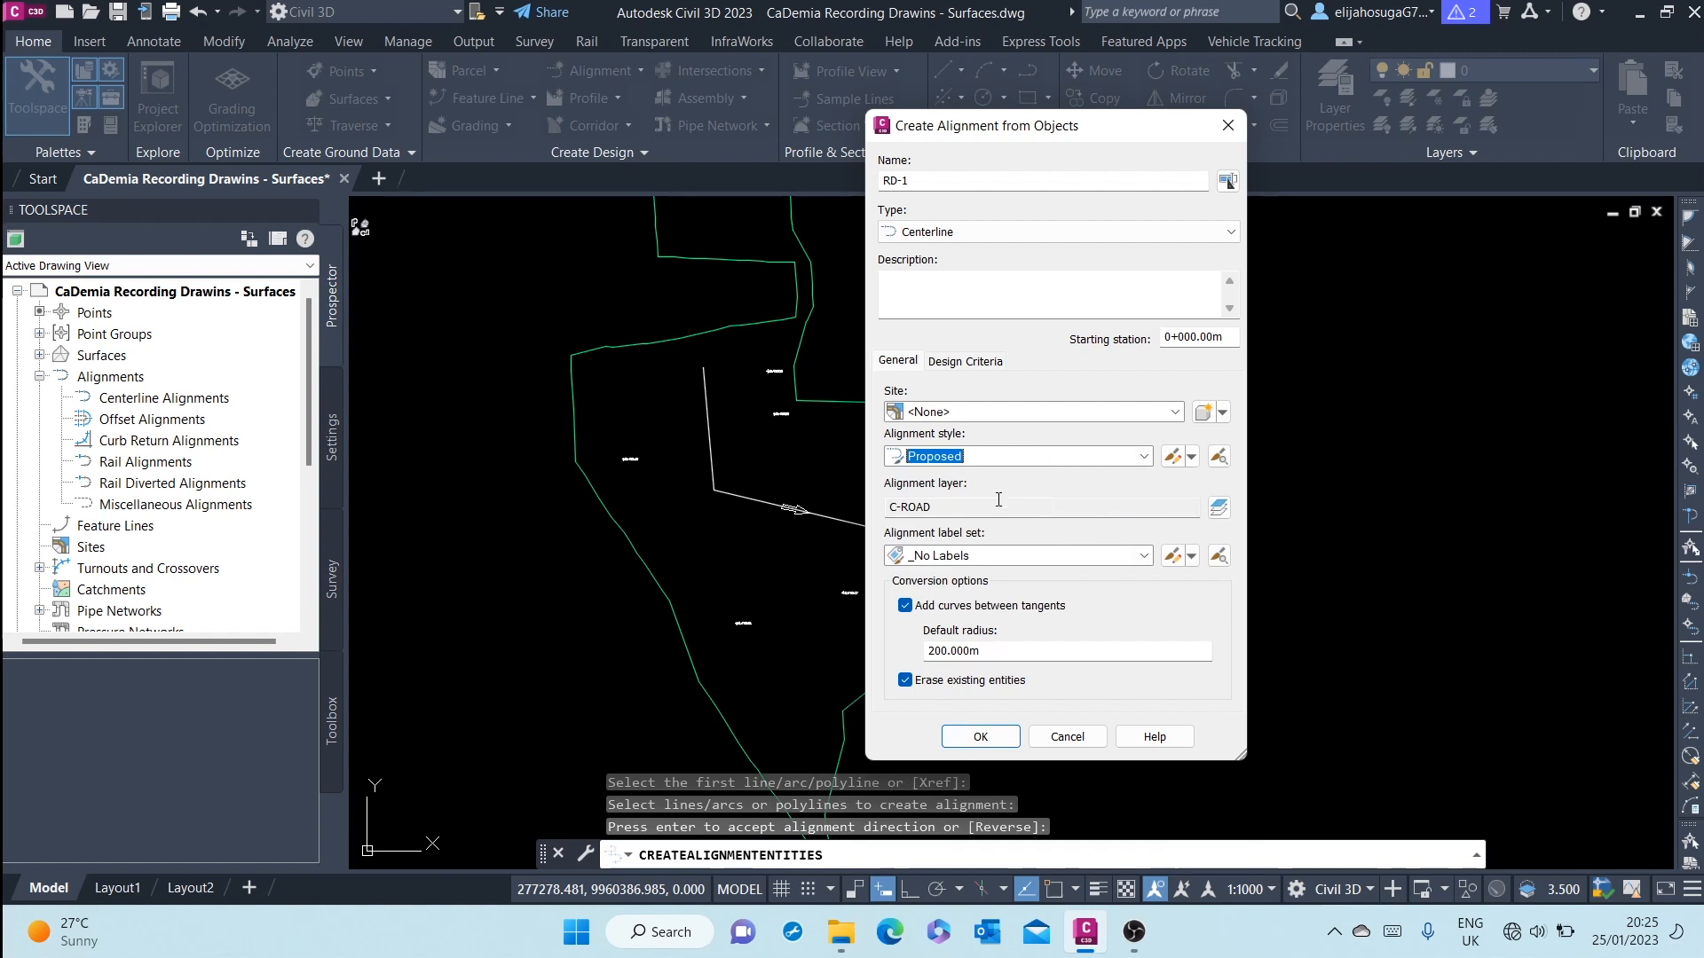
Review the alignment's object layer settings and accept C-ROAD as the base layer with modifier None.
click(1219, 507)
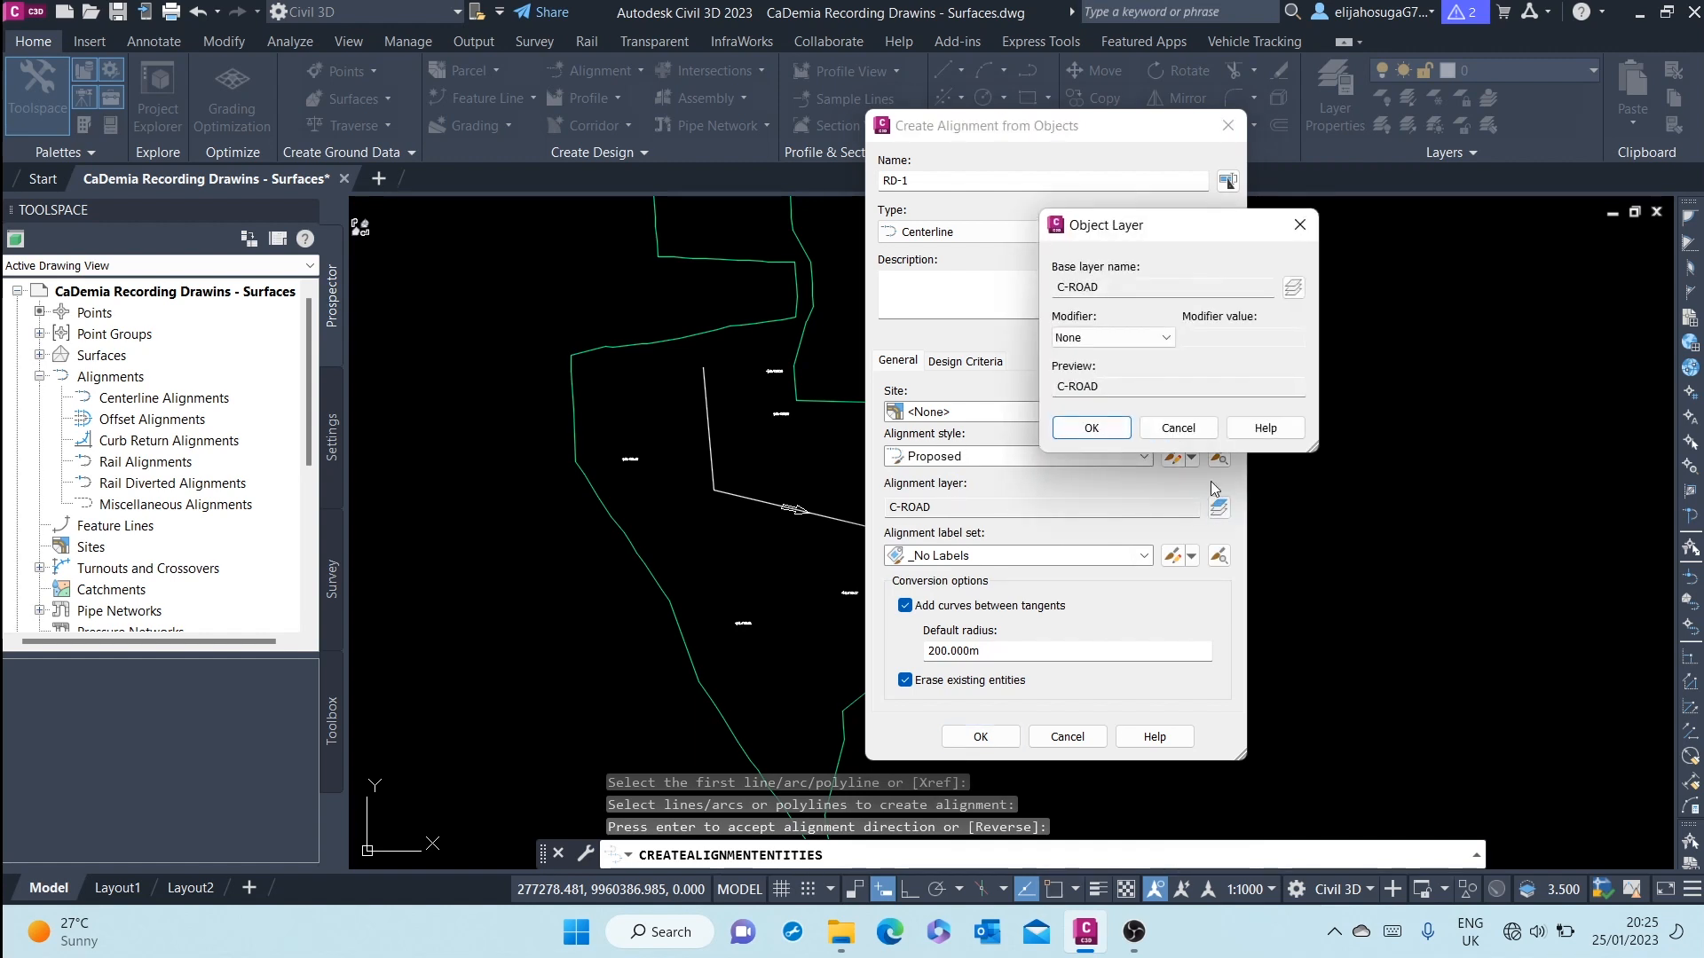
drag(1176, 214, 1392, 263)
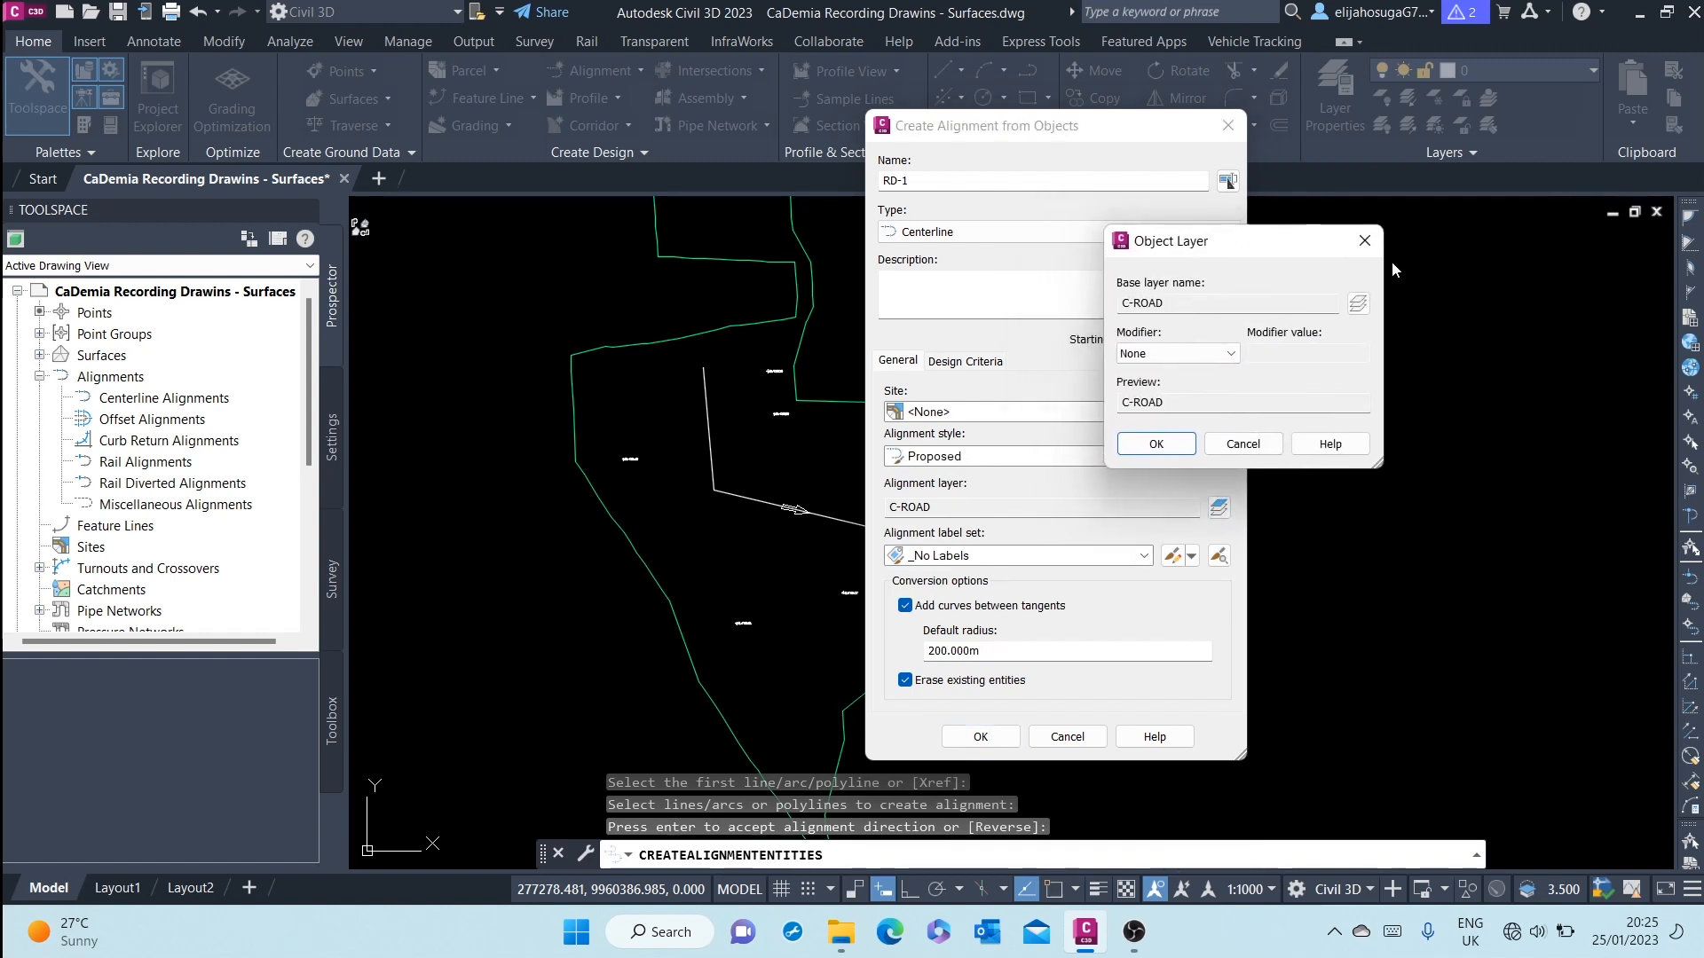
click(1358, 304)
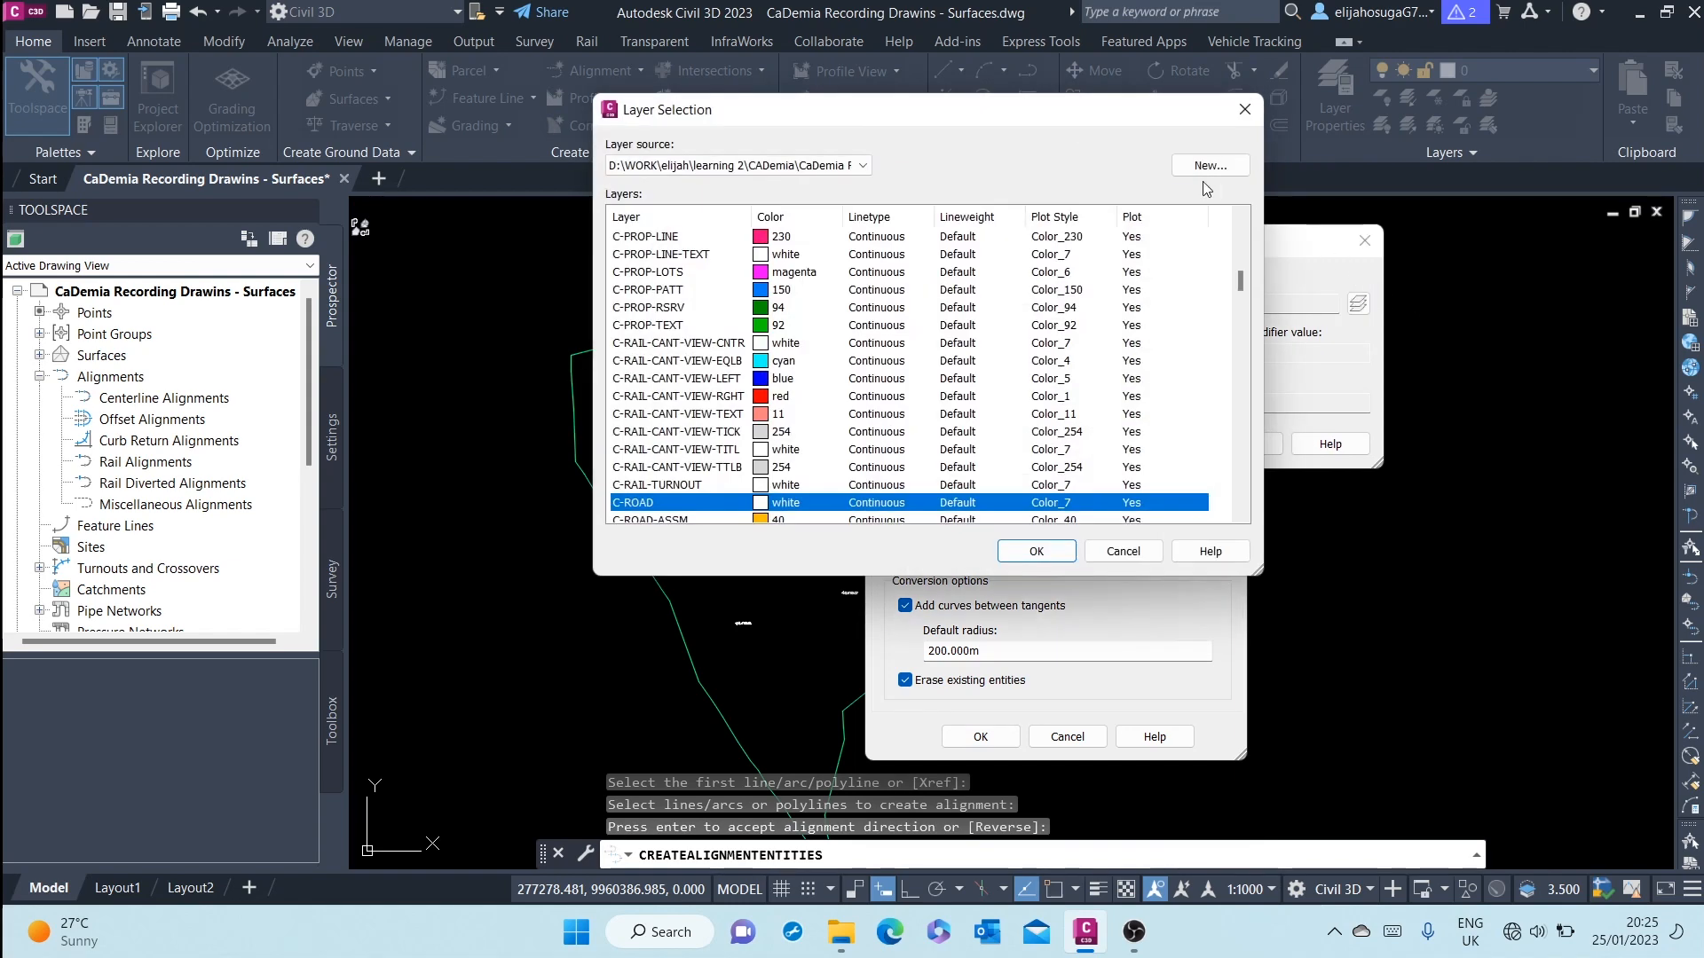
click(1243, 111)
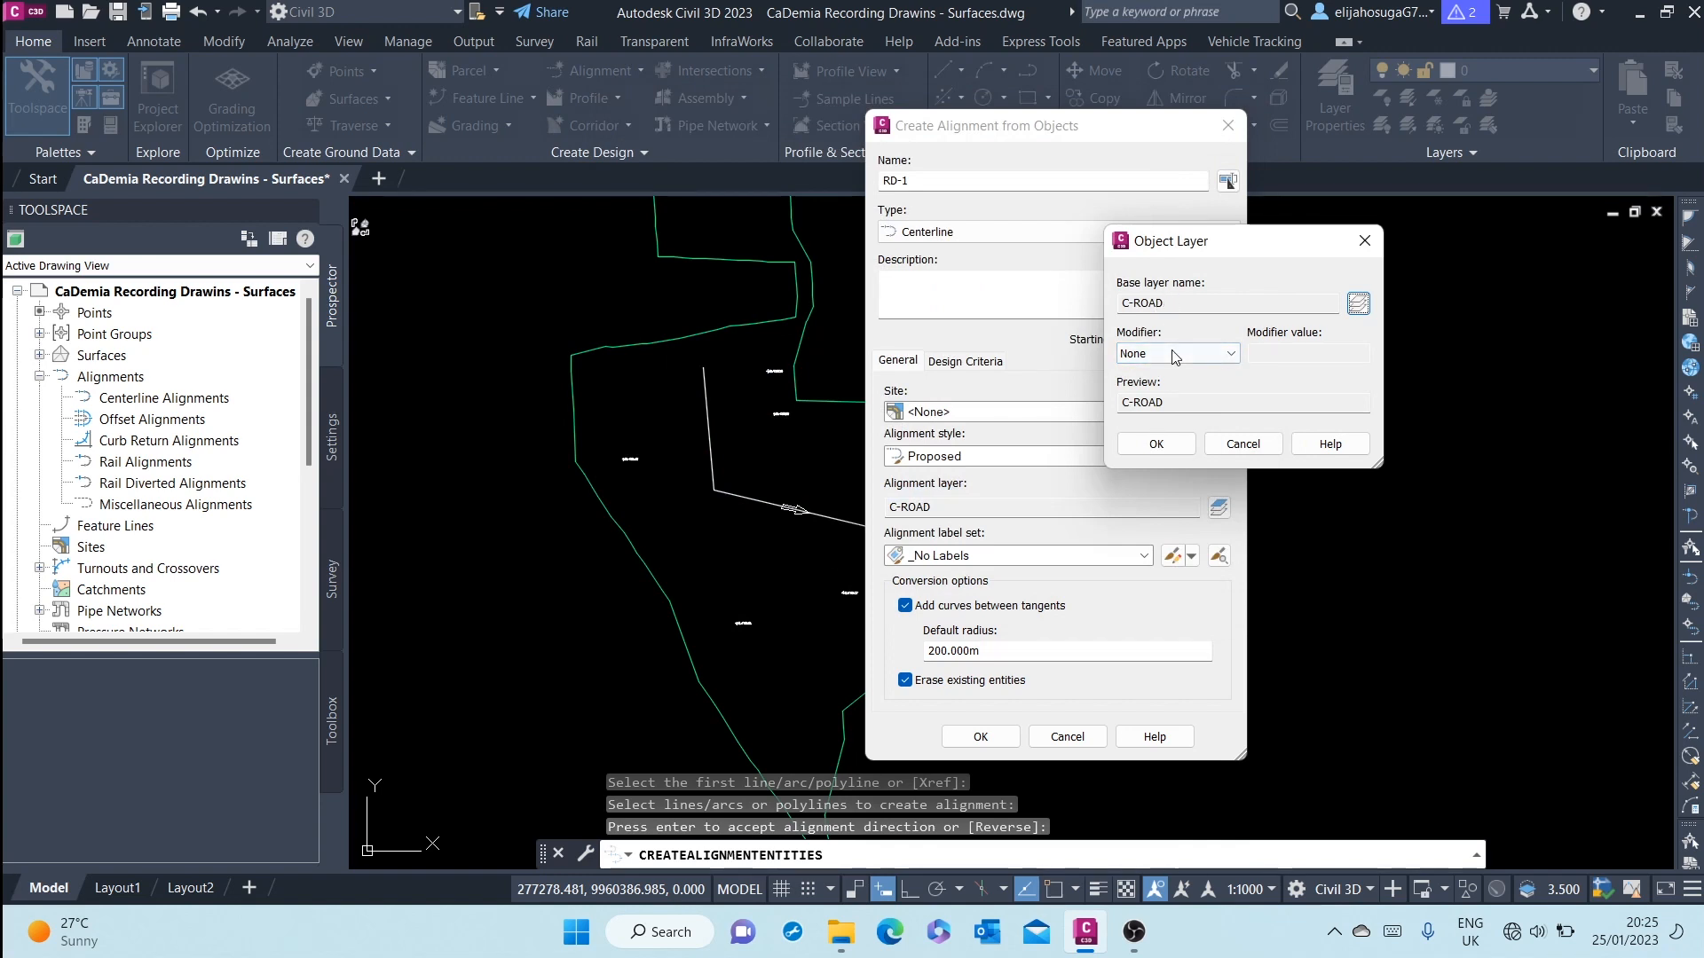
click(1172, 358)
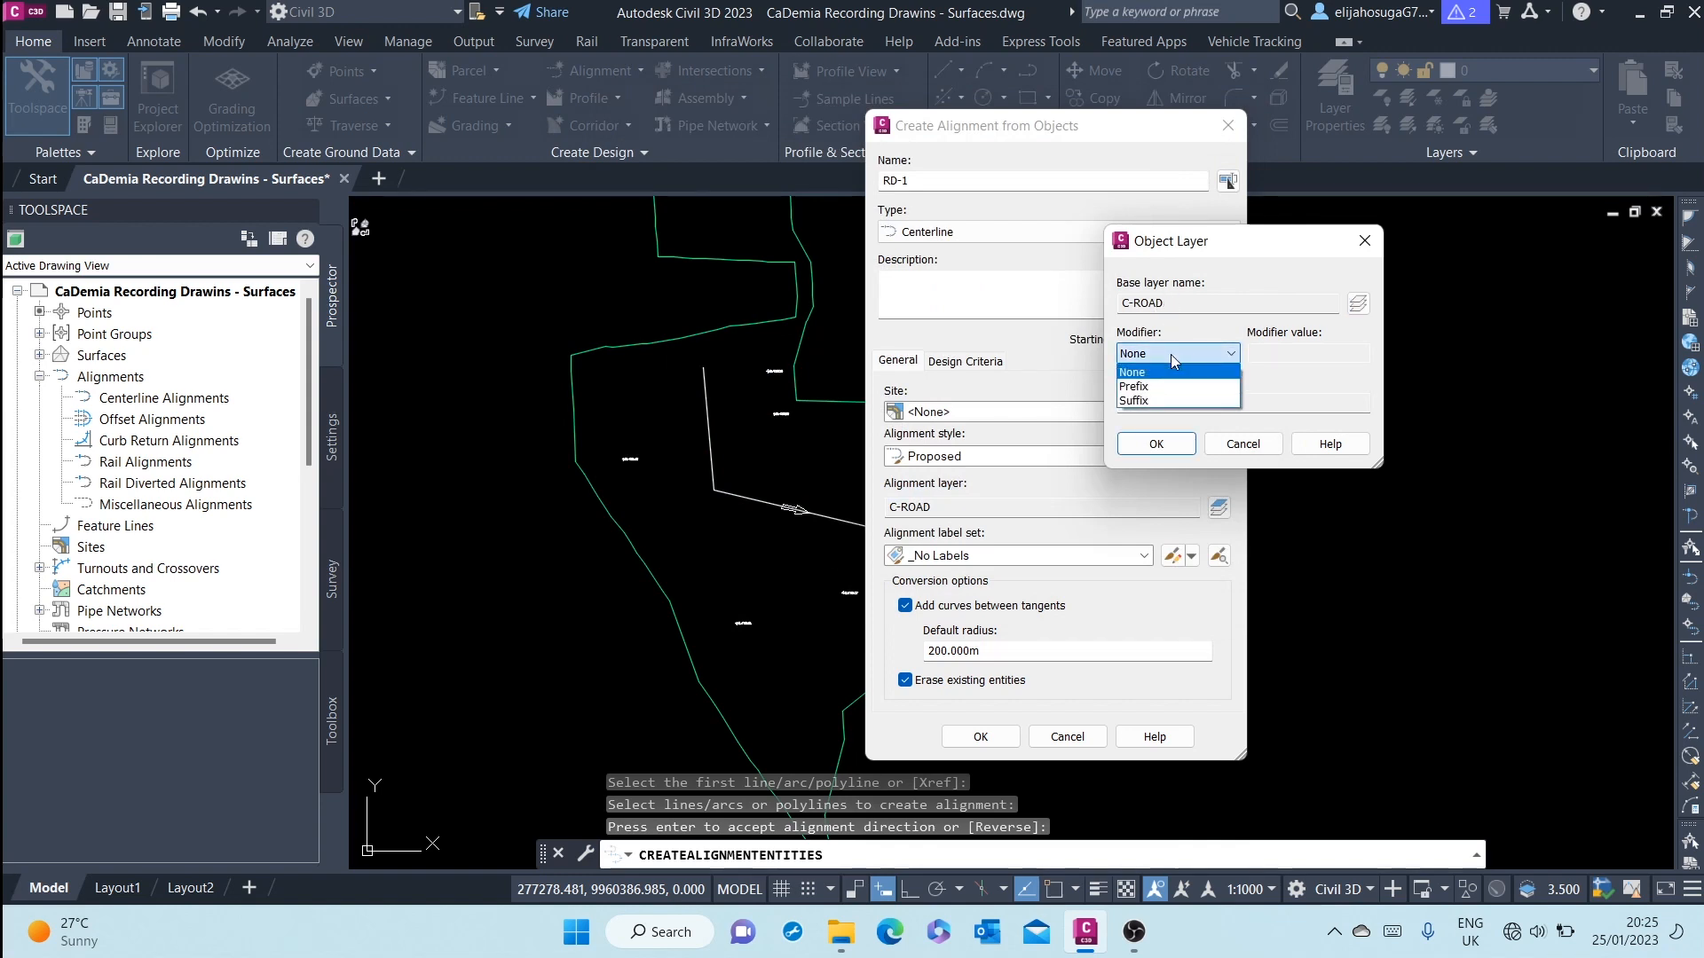
click(1169, 356)
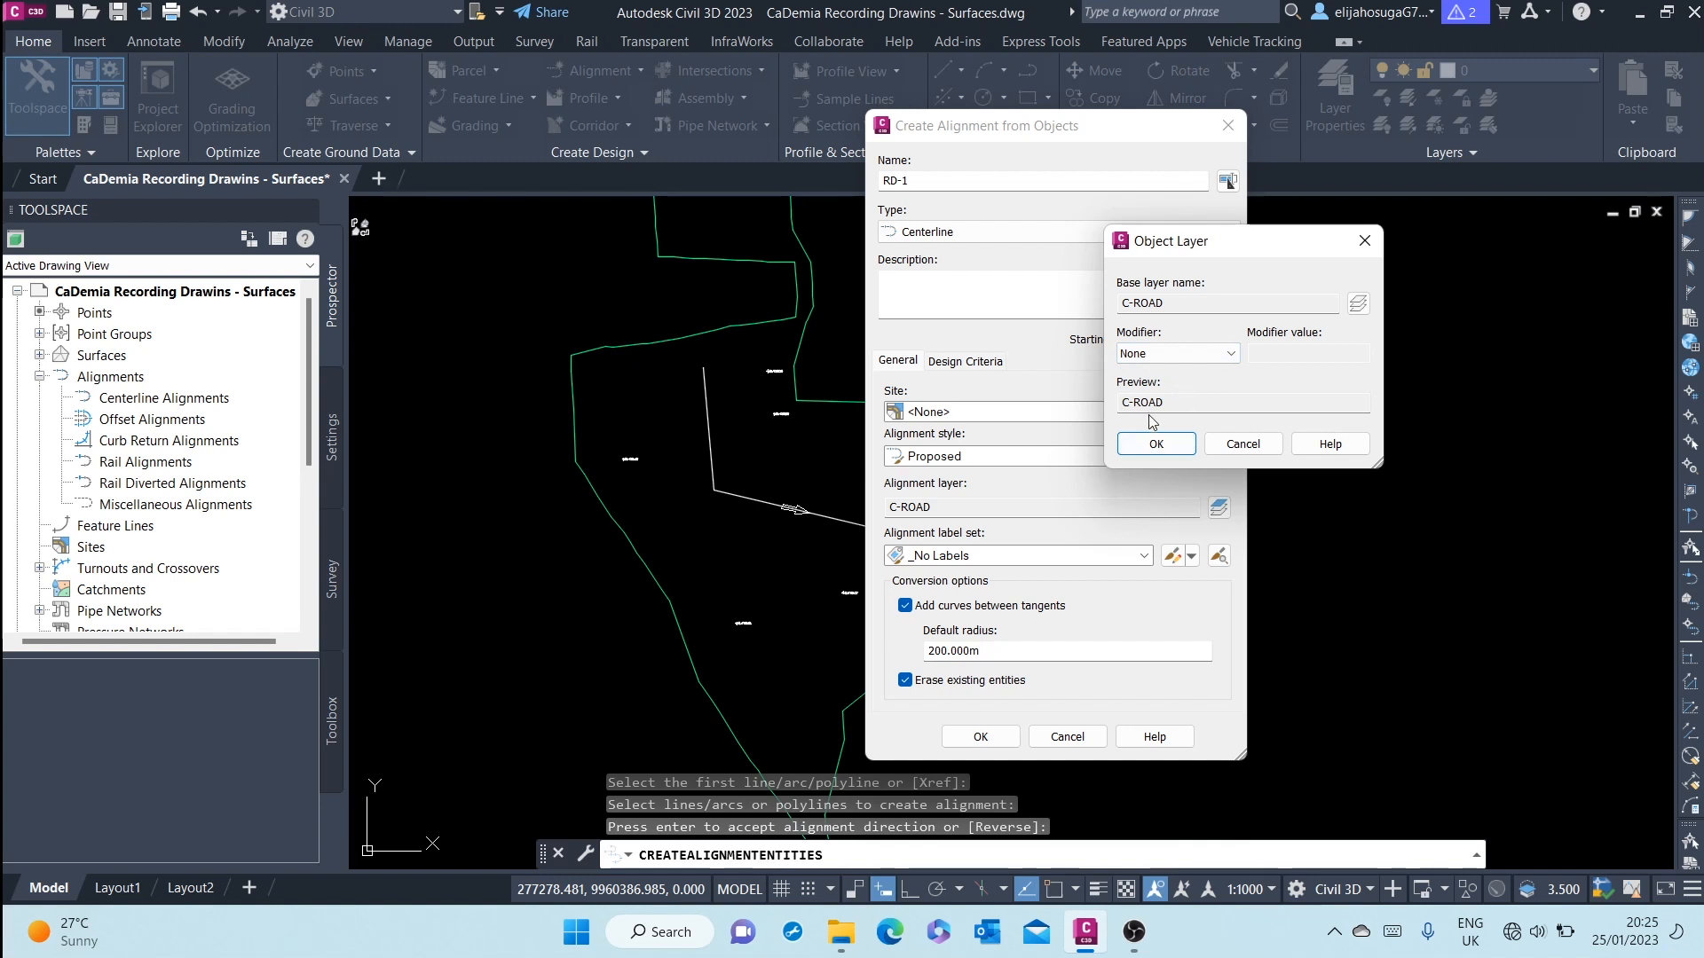
click(1158, 443)
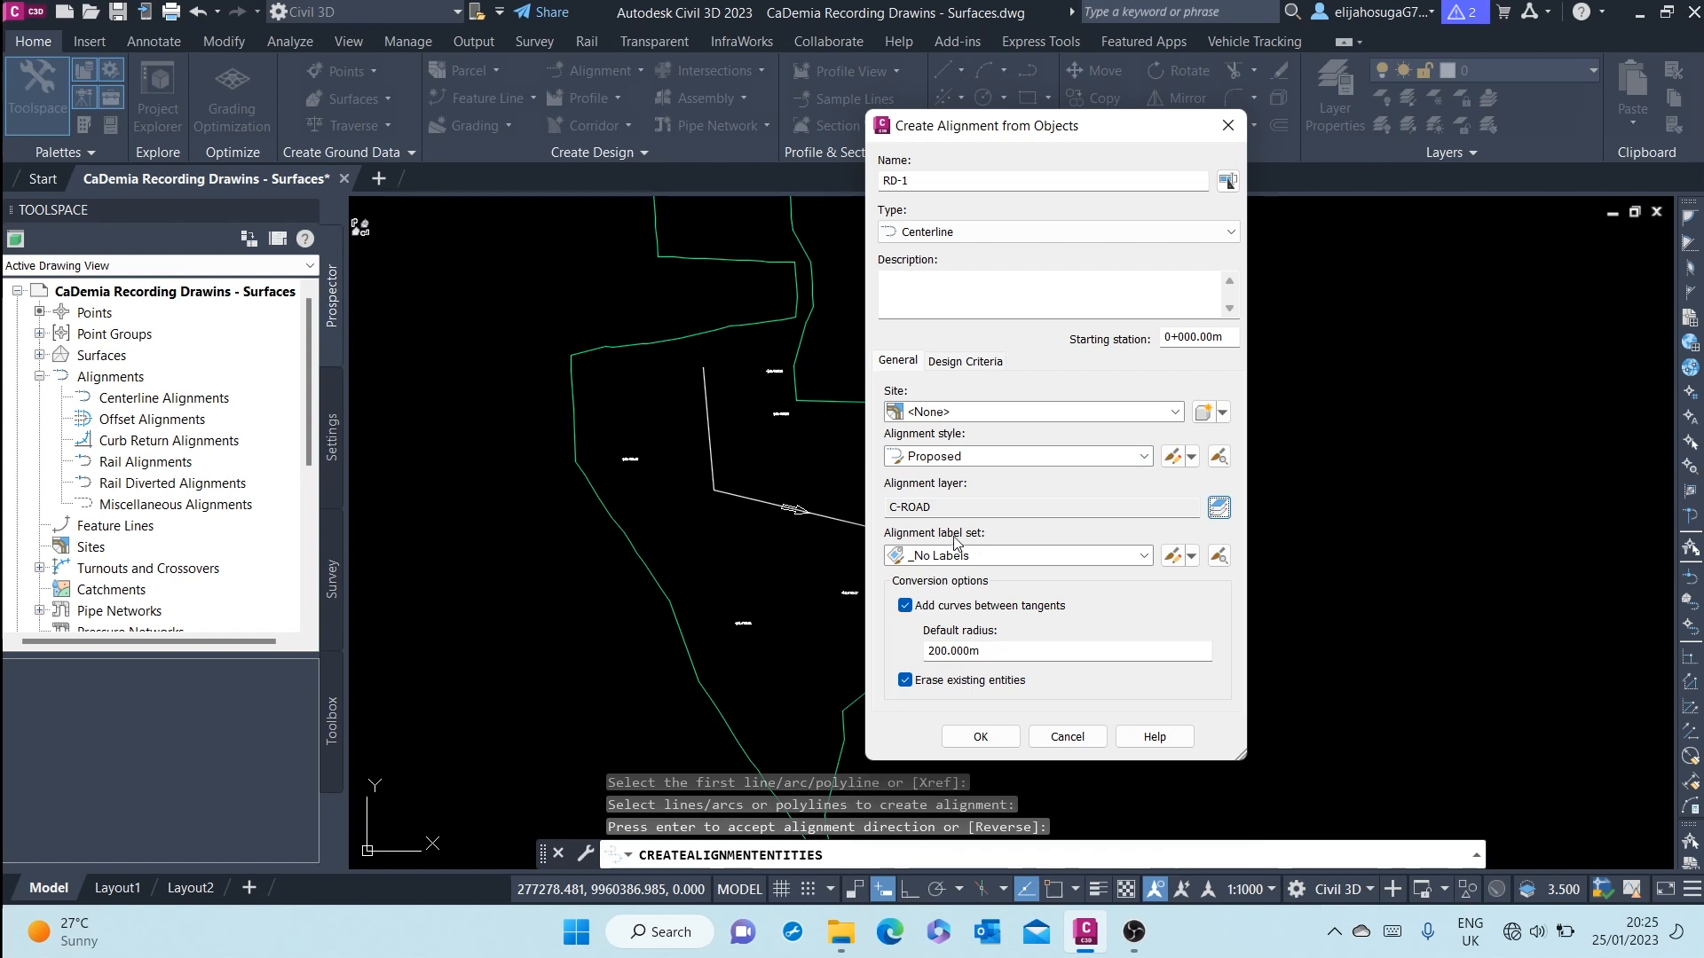
Choose the Major and Minor only label set for the alignment and uncover the polyline behind the dialog.
click(1006, 557)
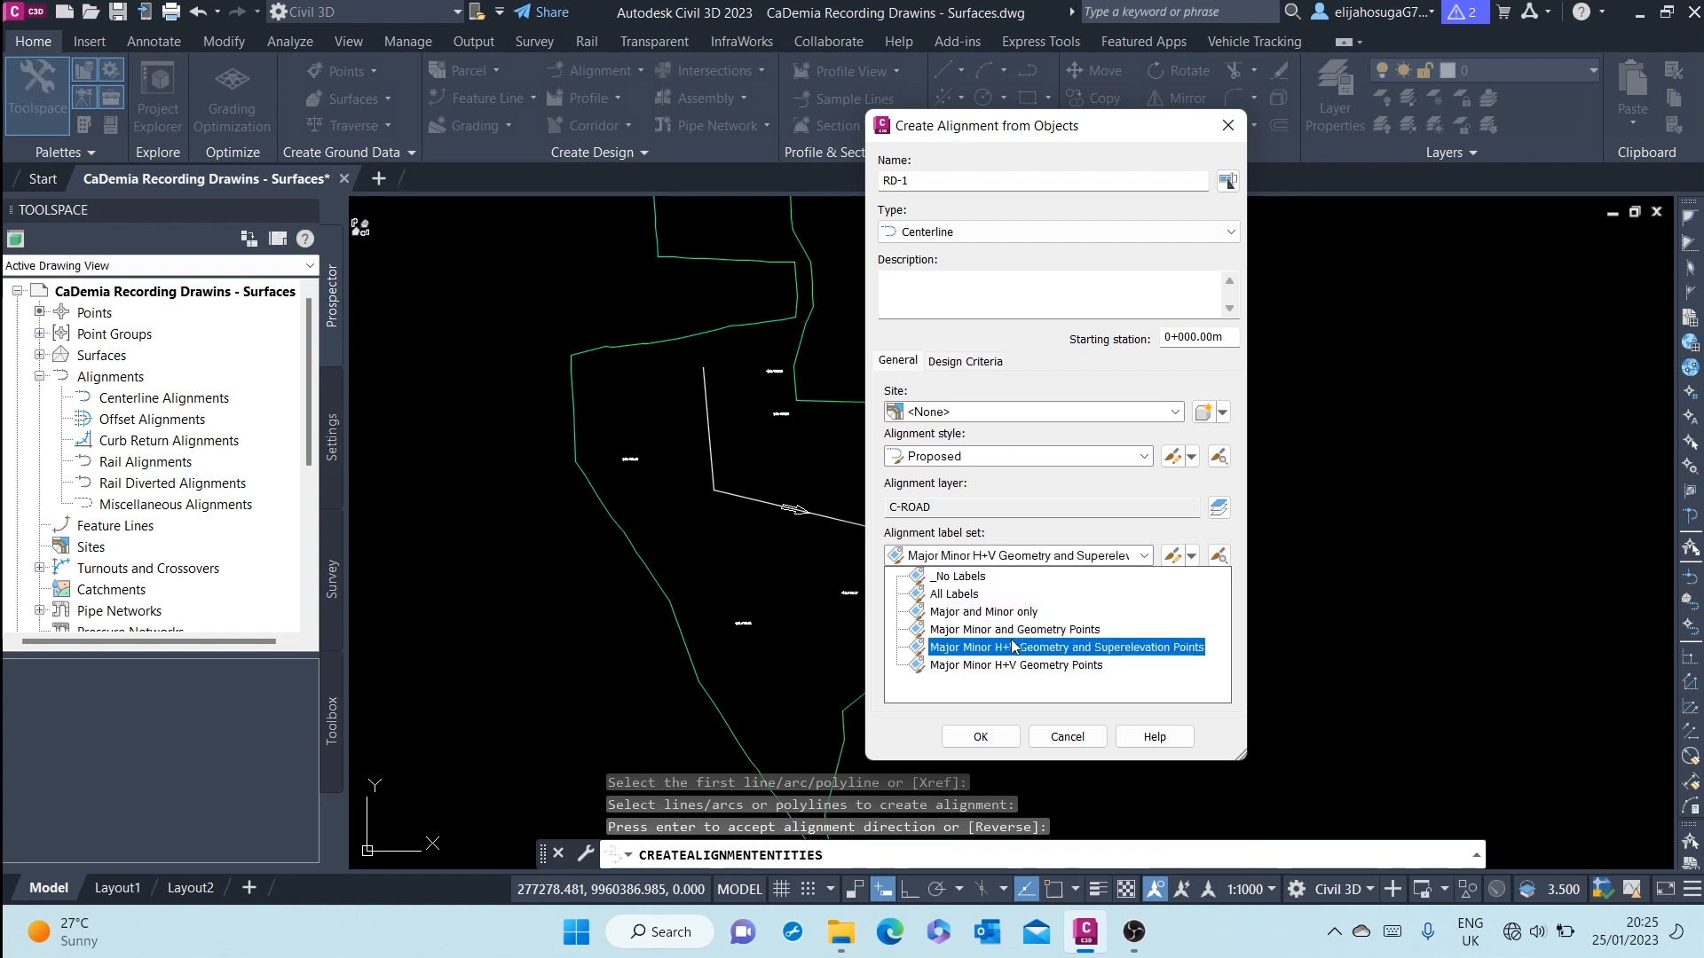
click(995, 617)
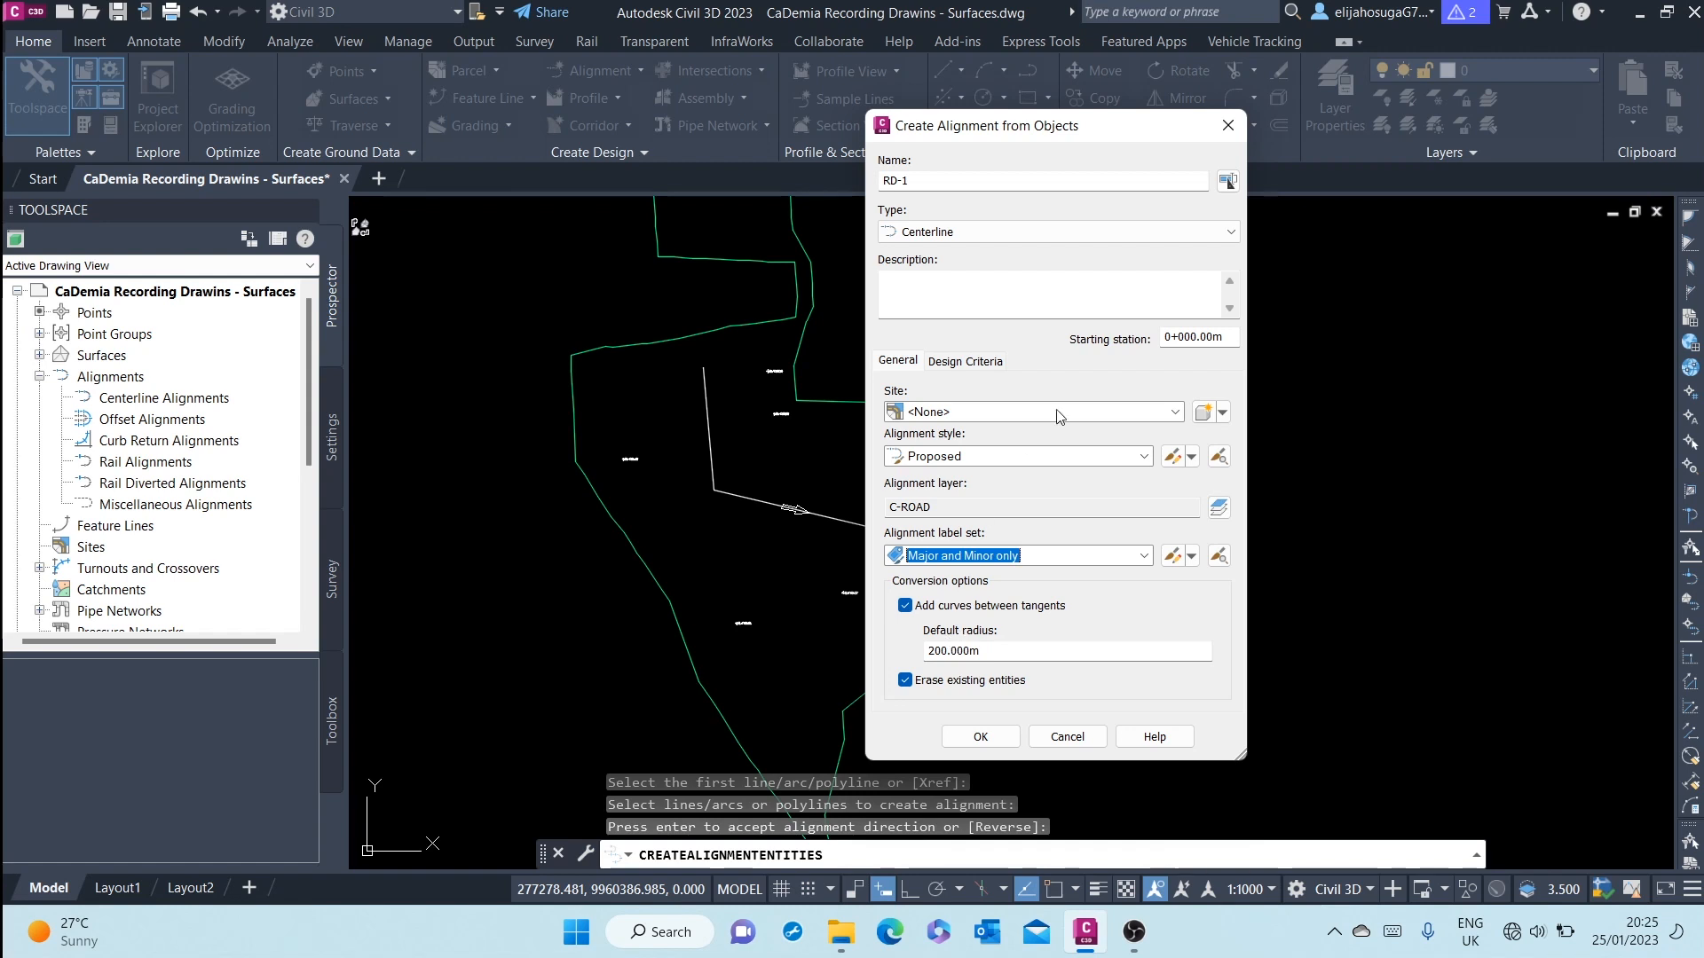
drag(1078, 135, 1277, 131)
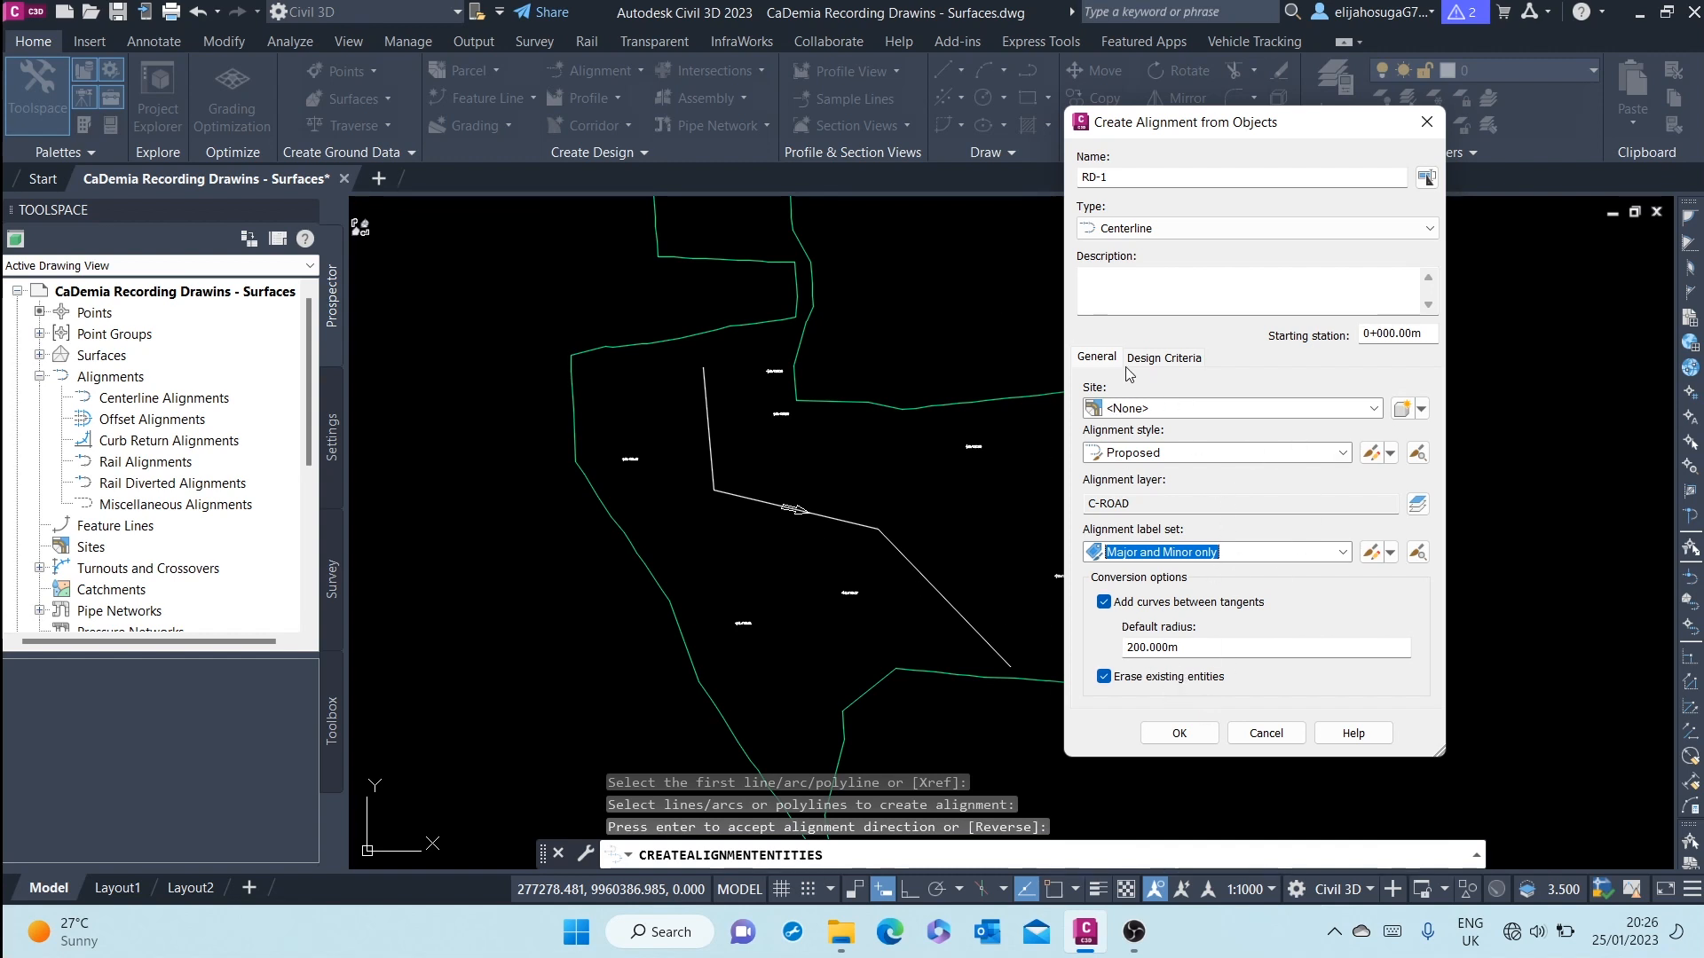
Check the design criteria and create the alignment with 200 m radius curves between tangents and existing entities erased.
click(1166, 359)
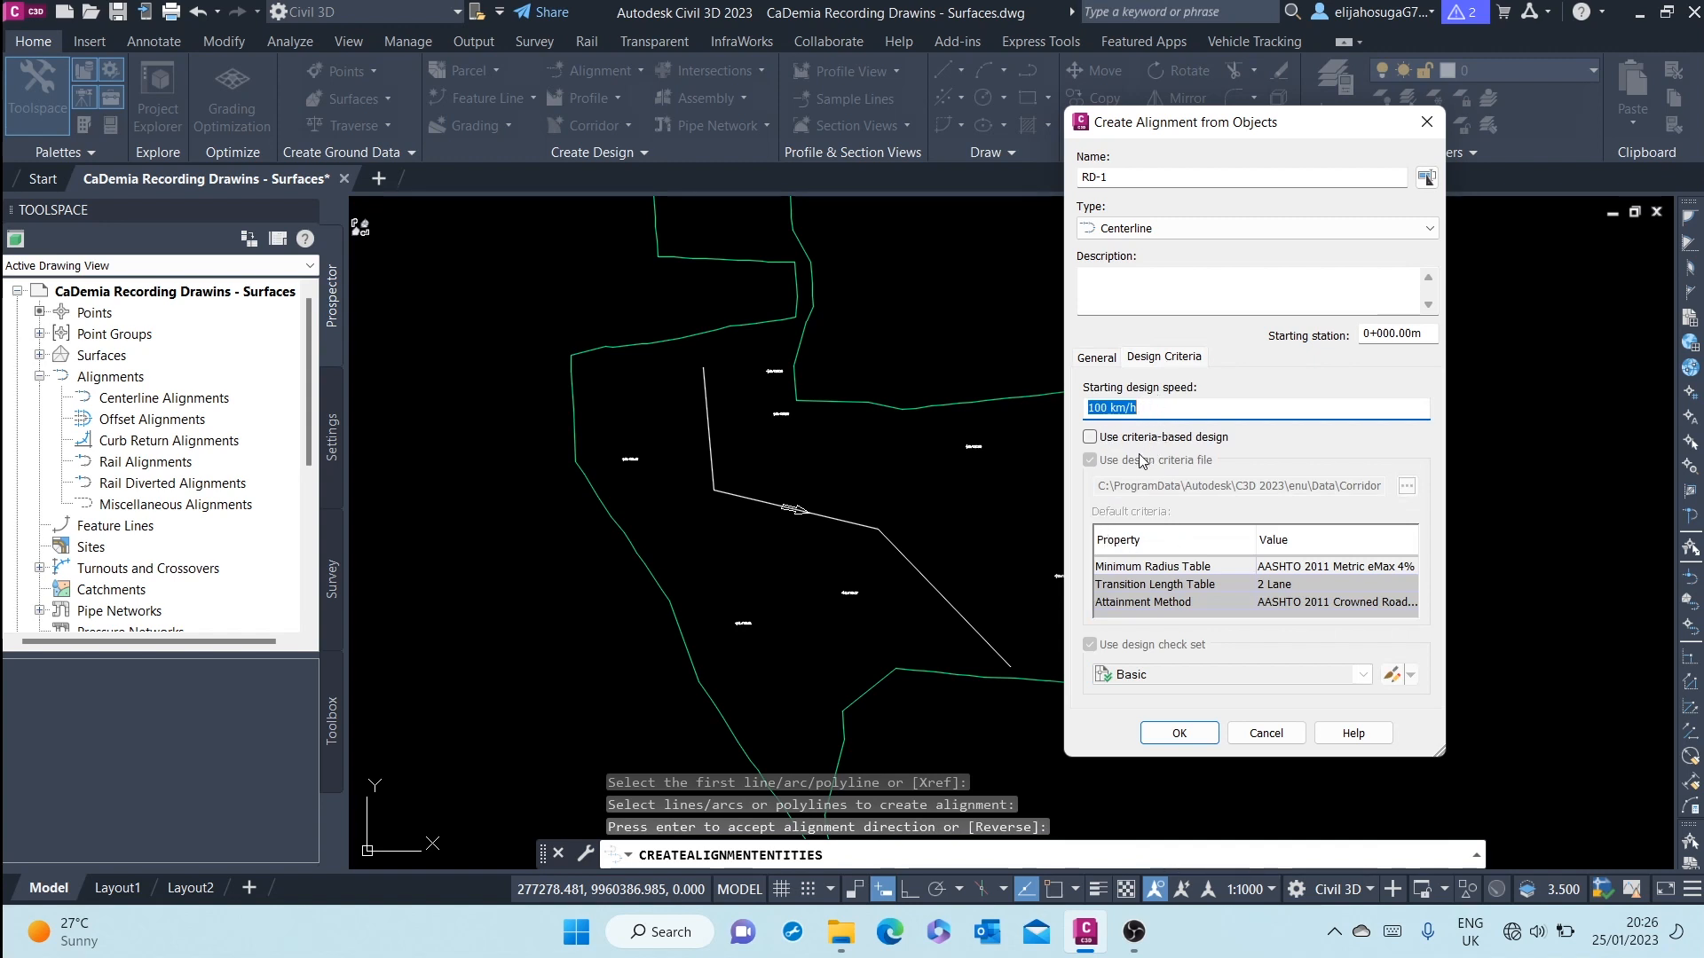
click(1093, 358)
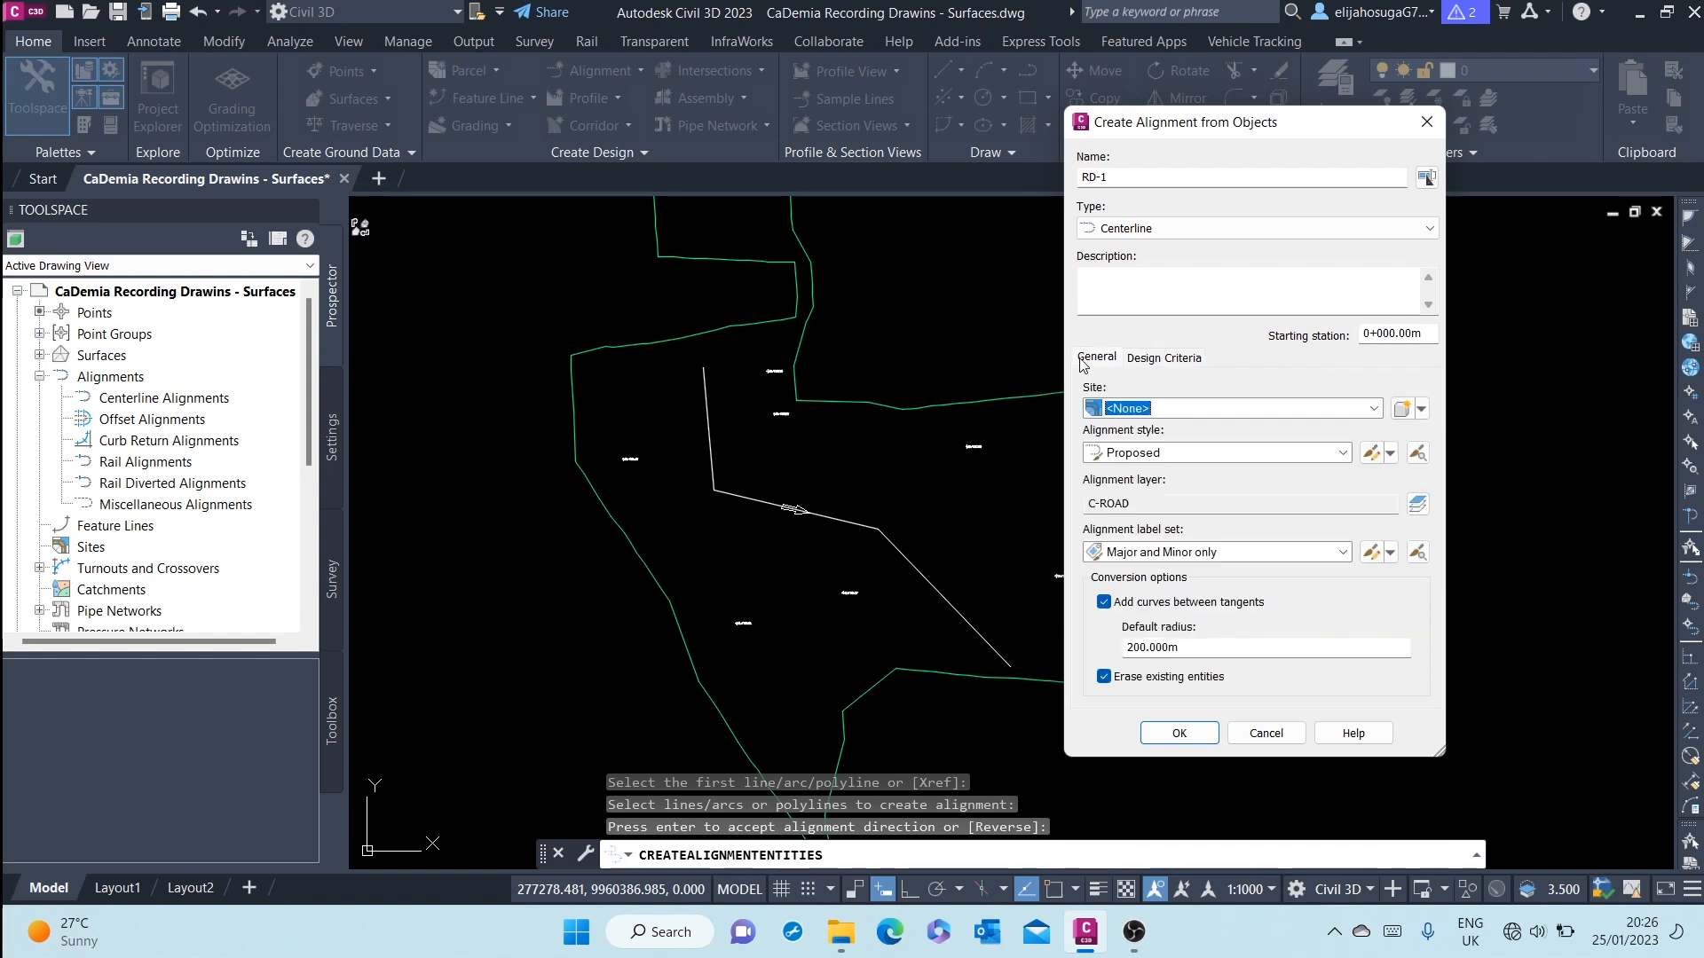
click(1183, 734)
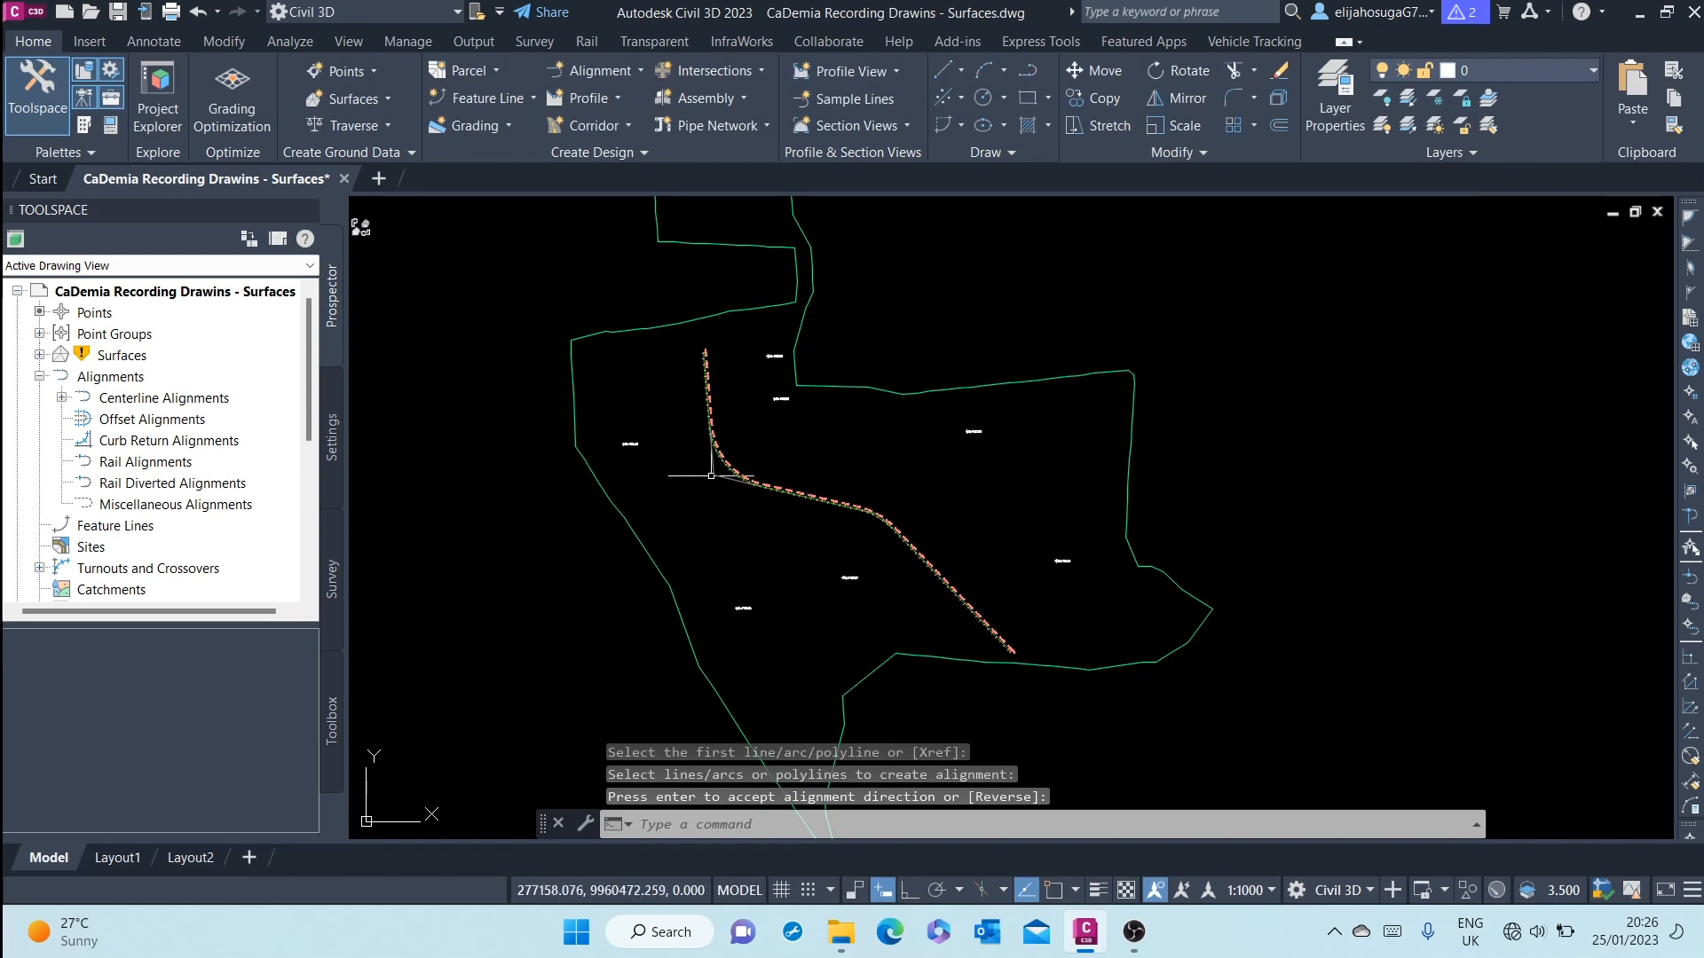
Examine the new alignment's two curves and its station labels from the northern start to the southeastern end.
scroll(781, 436, up, 10)
scroll(773, 437, down, 10)
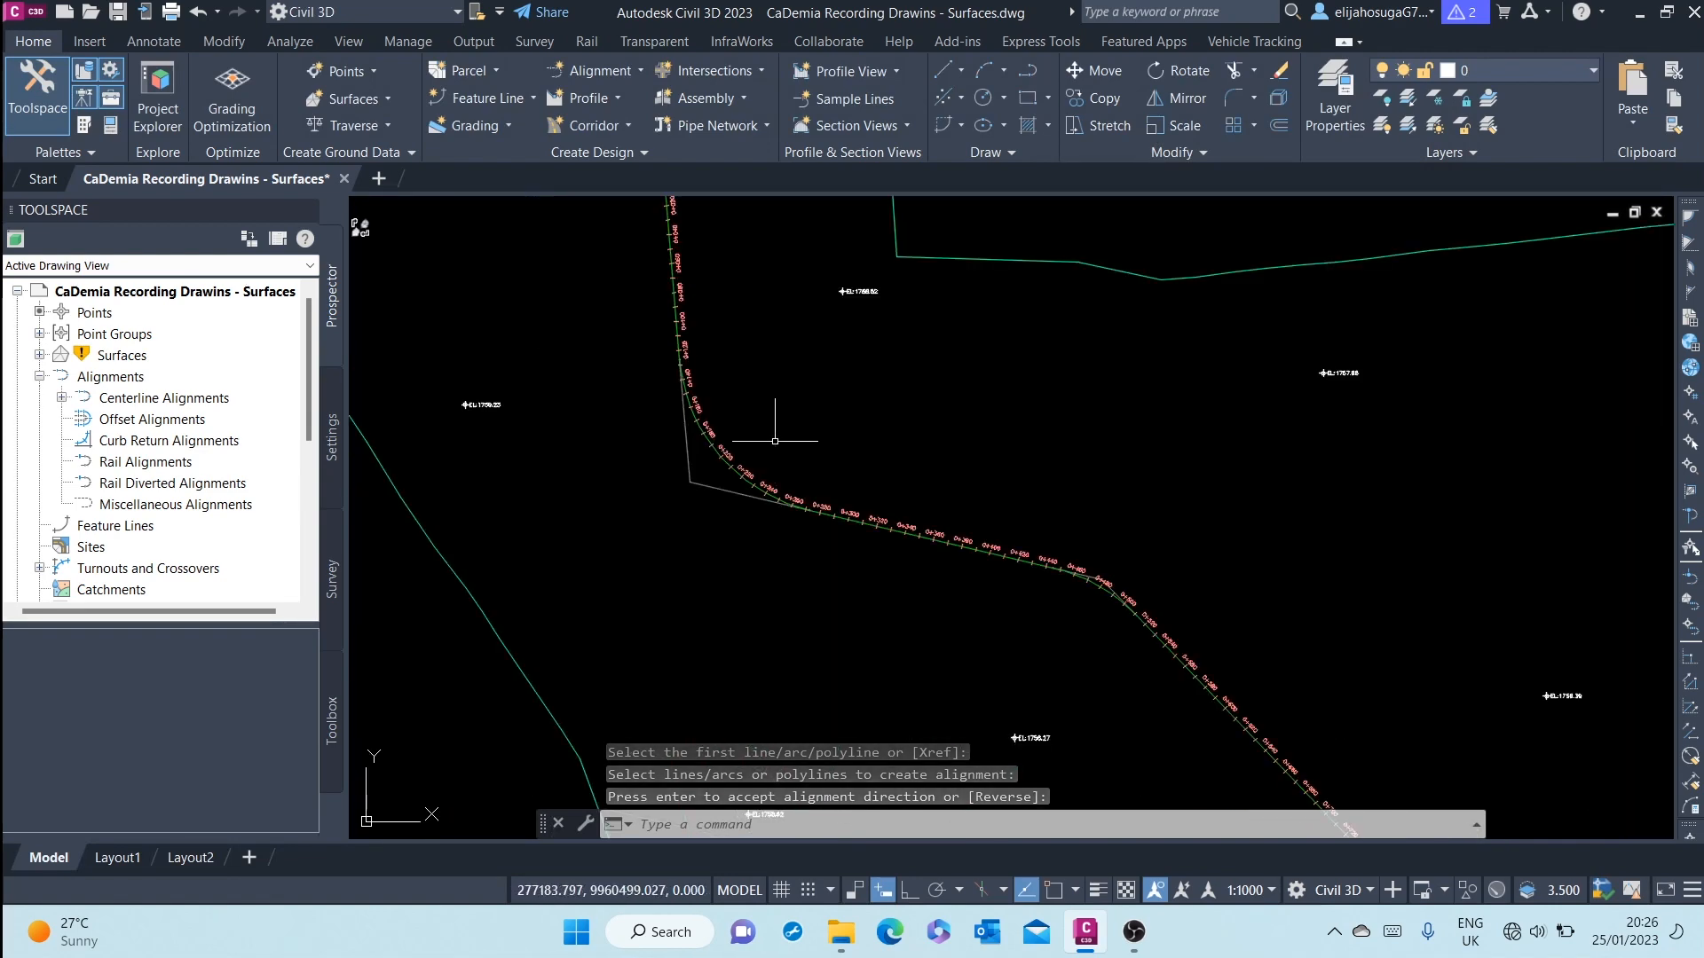
scroll(844, 563, up, 10)
scroll(726, 485, down, 3)
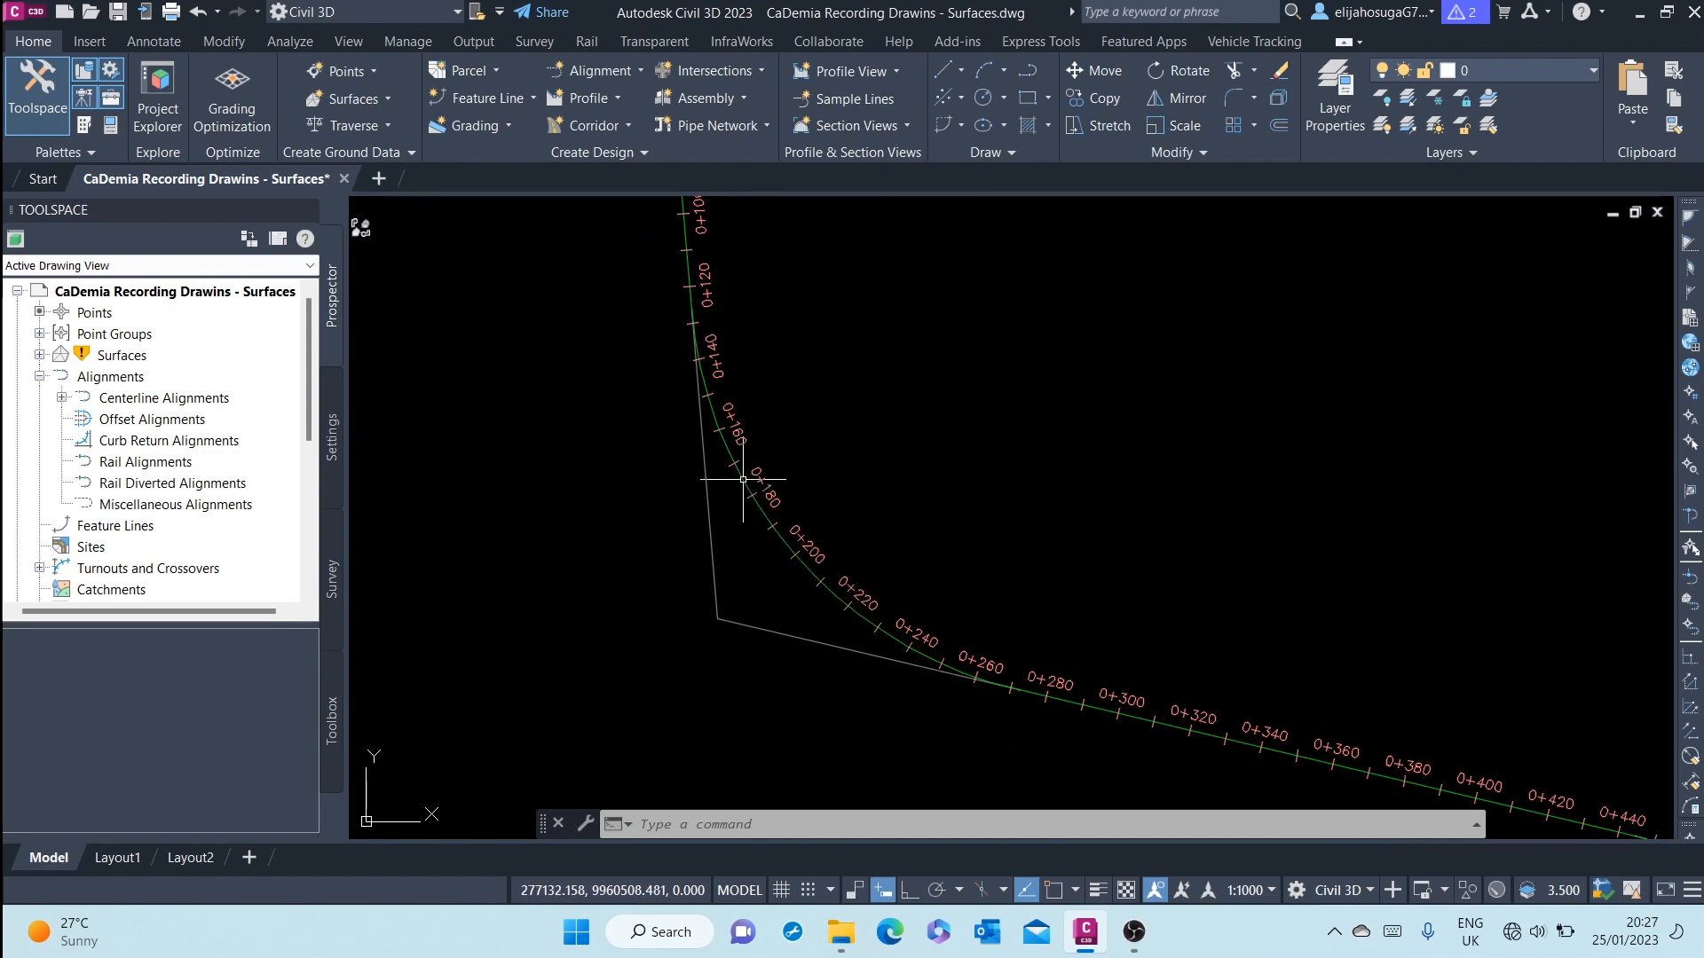
scroll(763, 466, down, 10)
scroll(827, 531, up, 5)
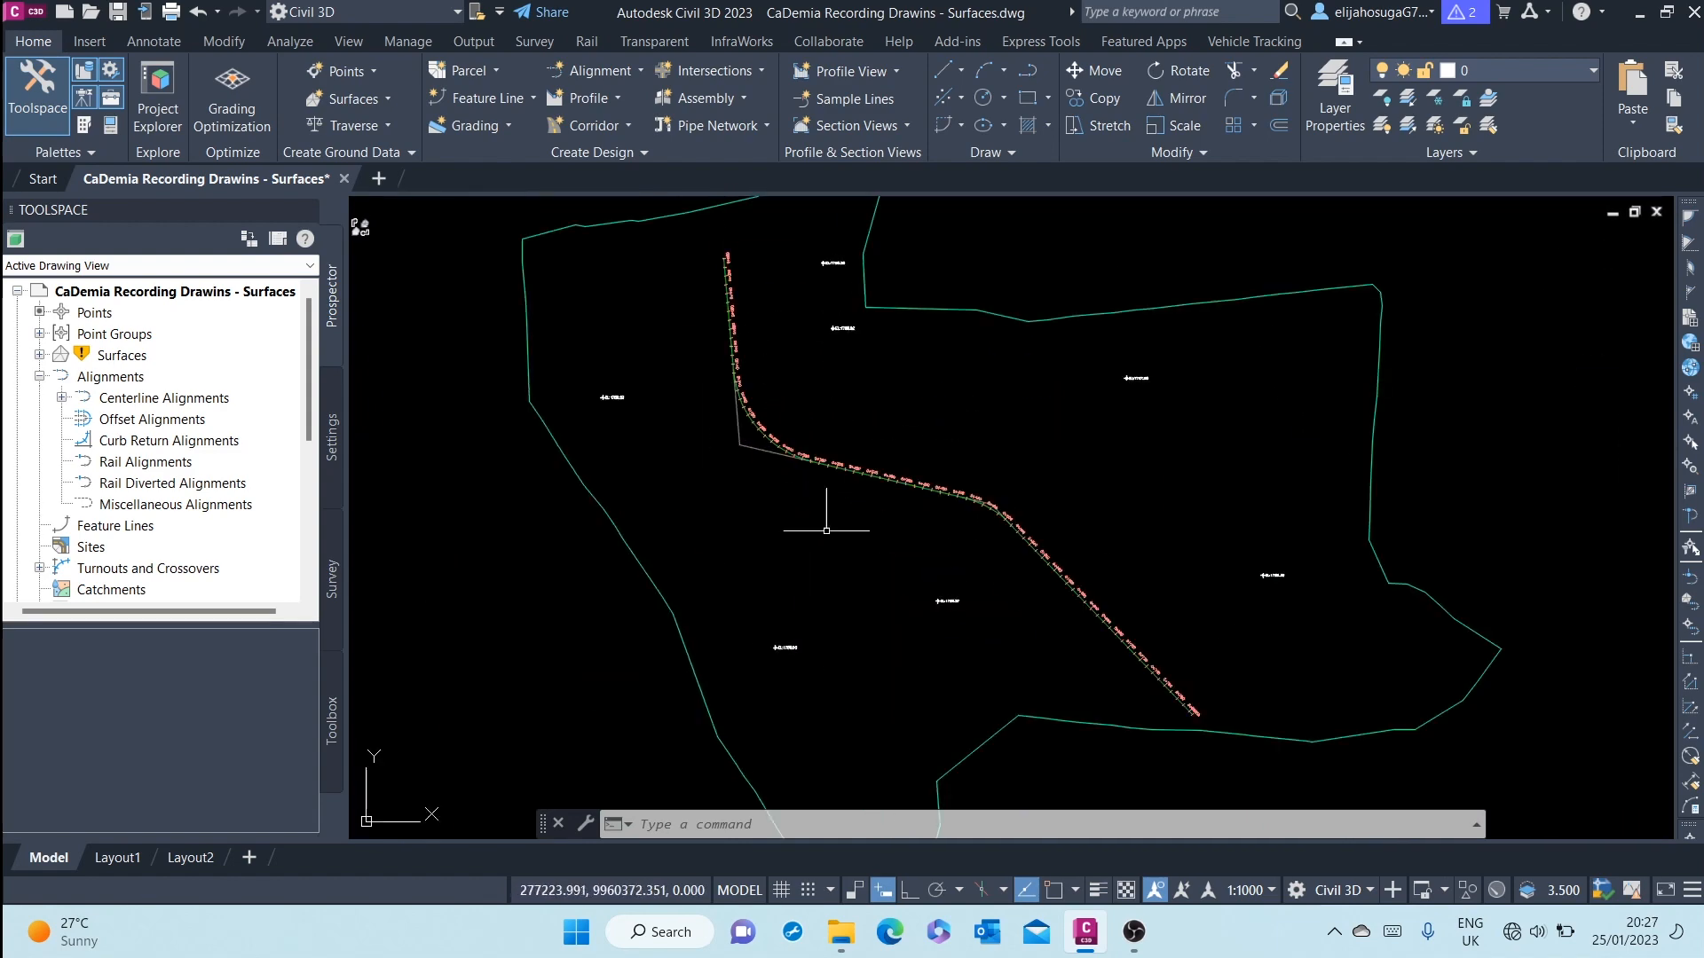
scroll(826, 531, up, 6)
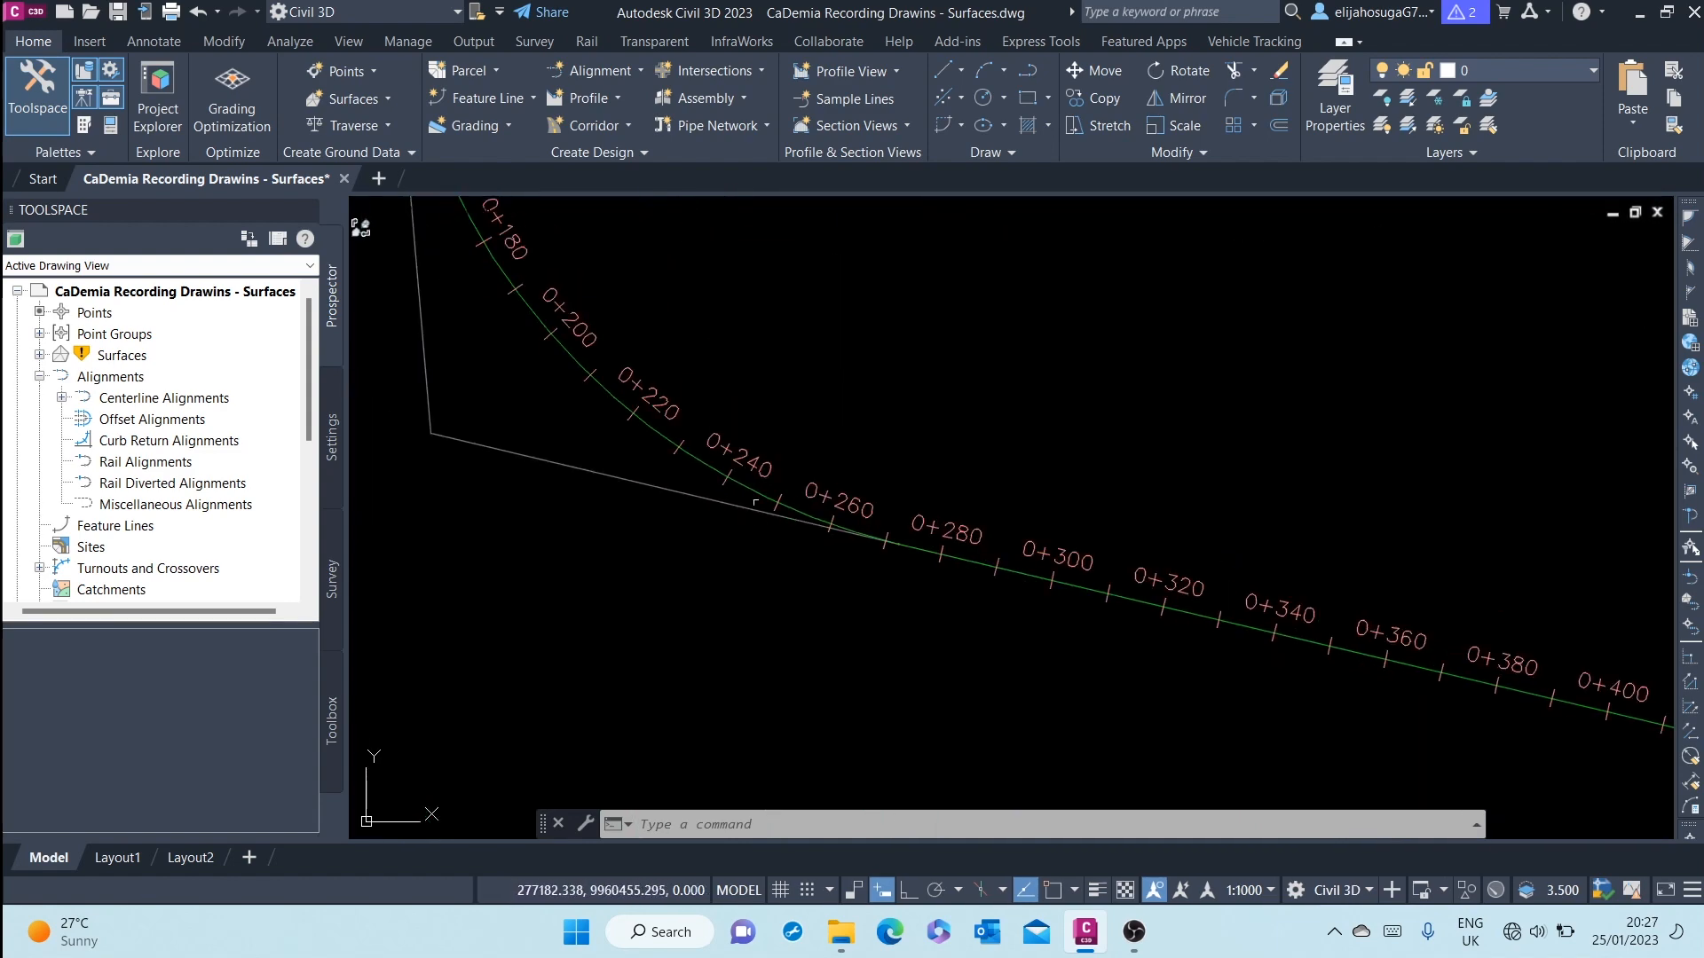
scroll(755, 503, down, 6)
scroll(958, 600, up, 8)
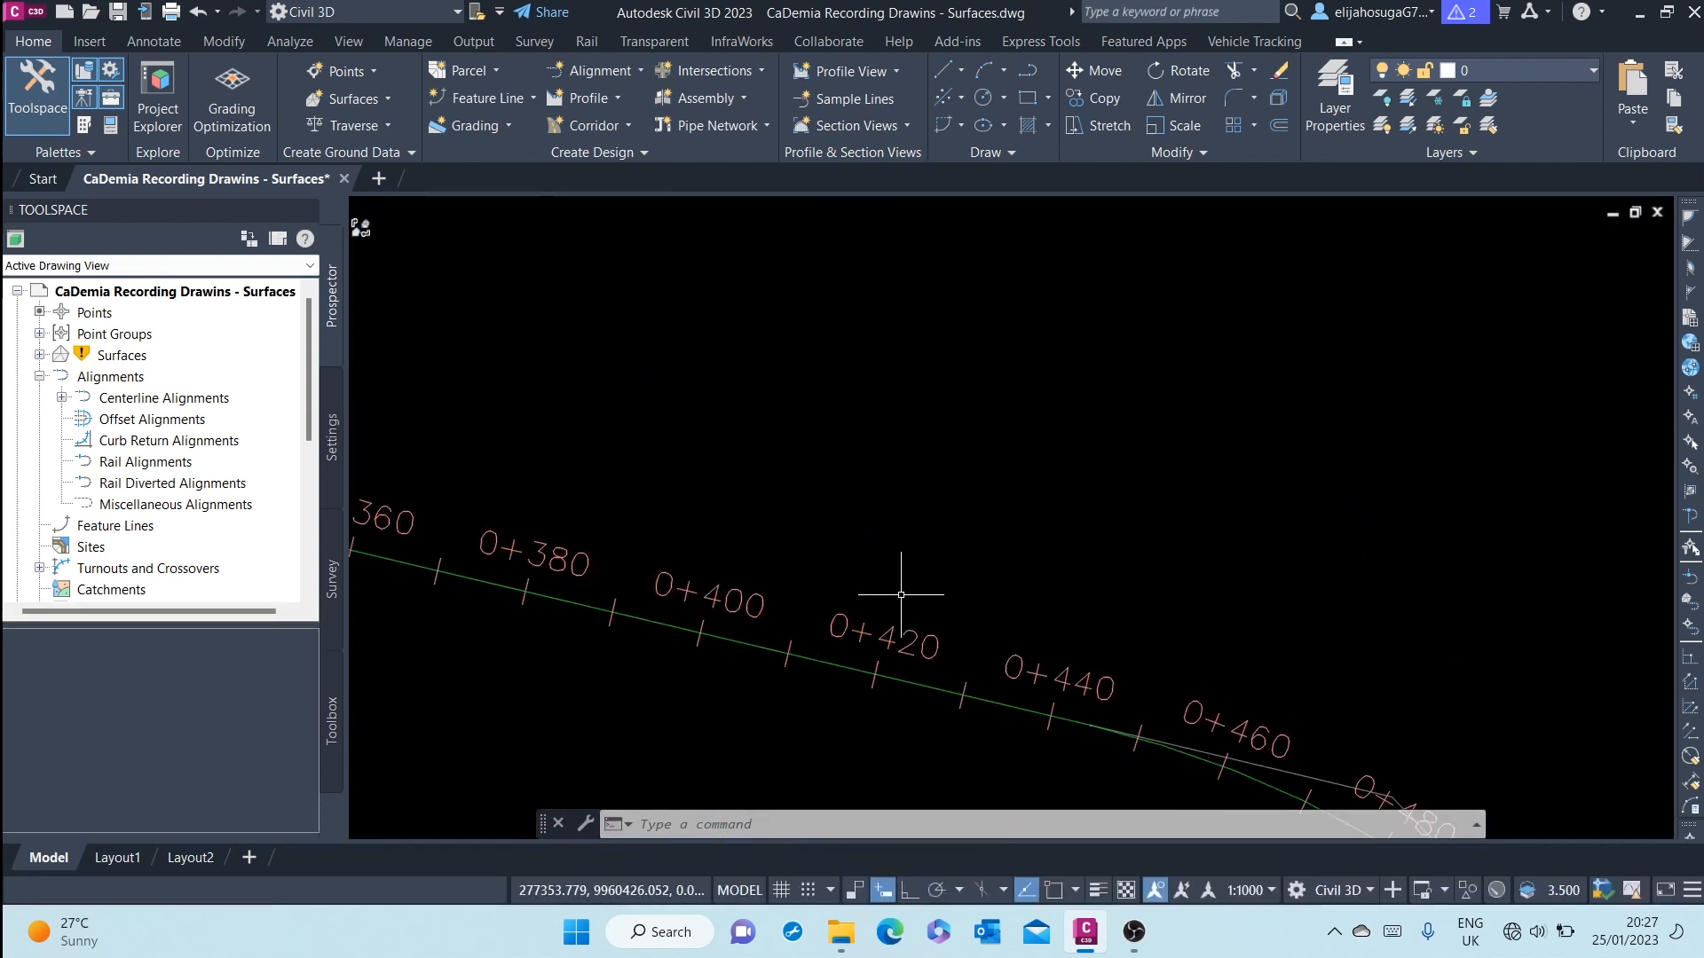
scroll(901, 595, down, 4)
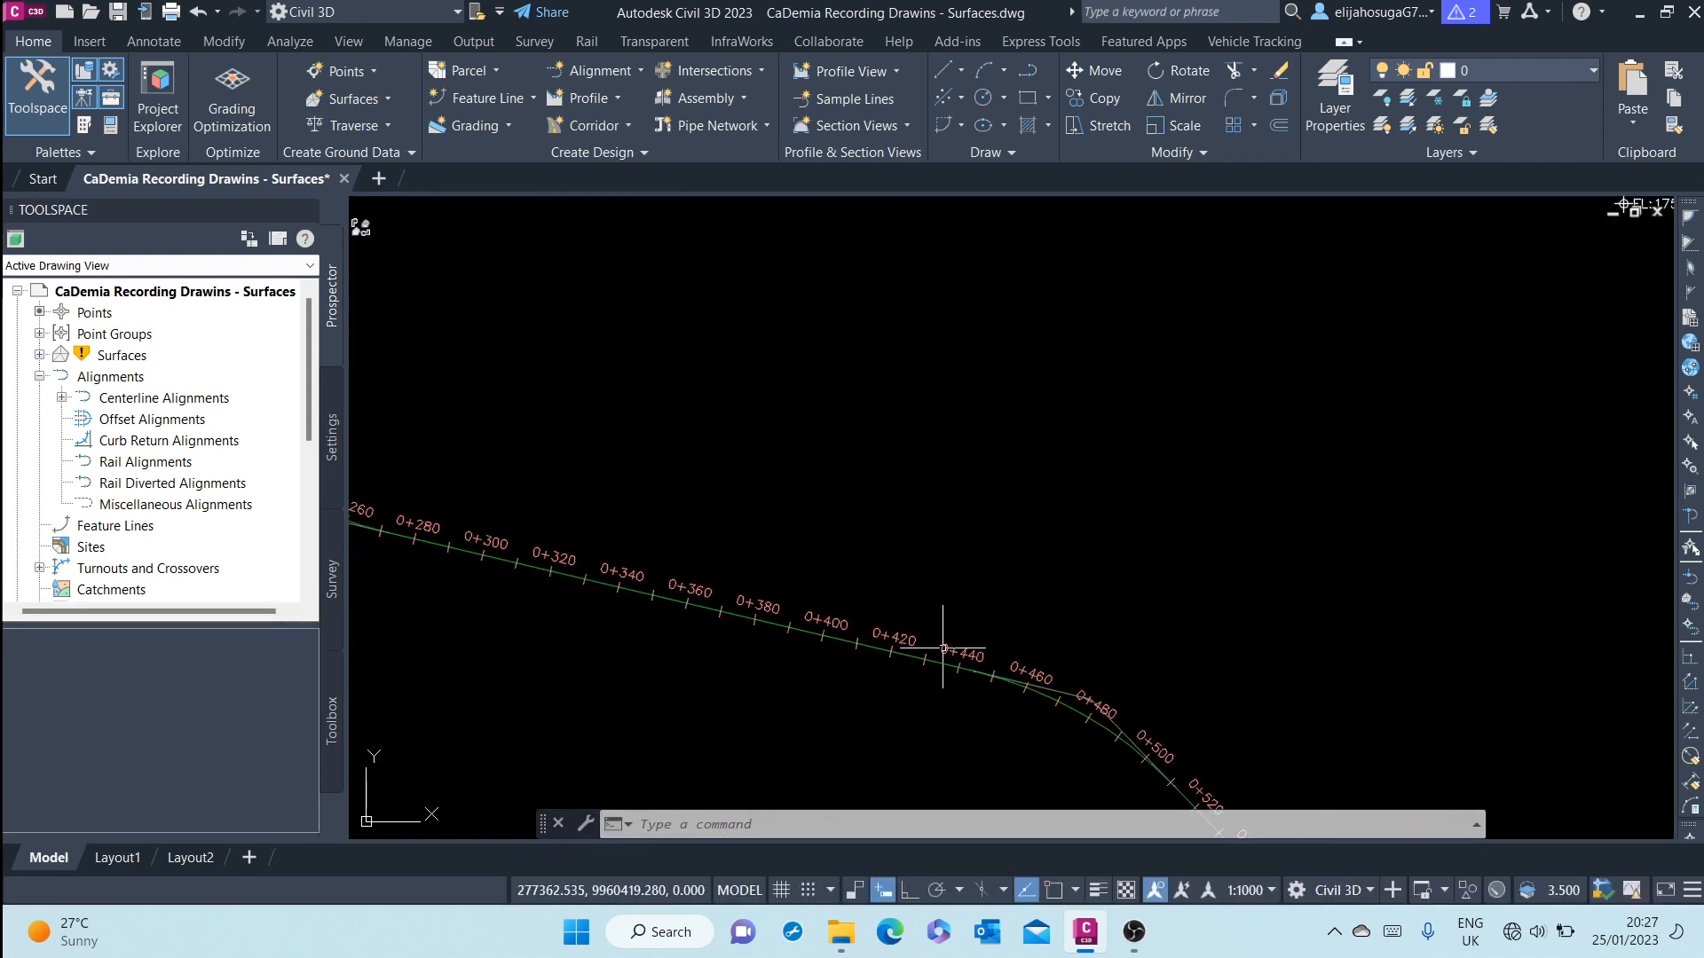
scroll(1035, 571, up, 2)
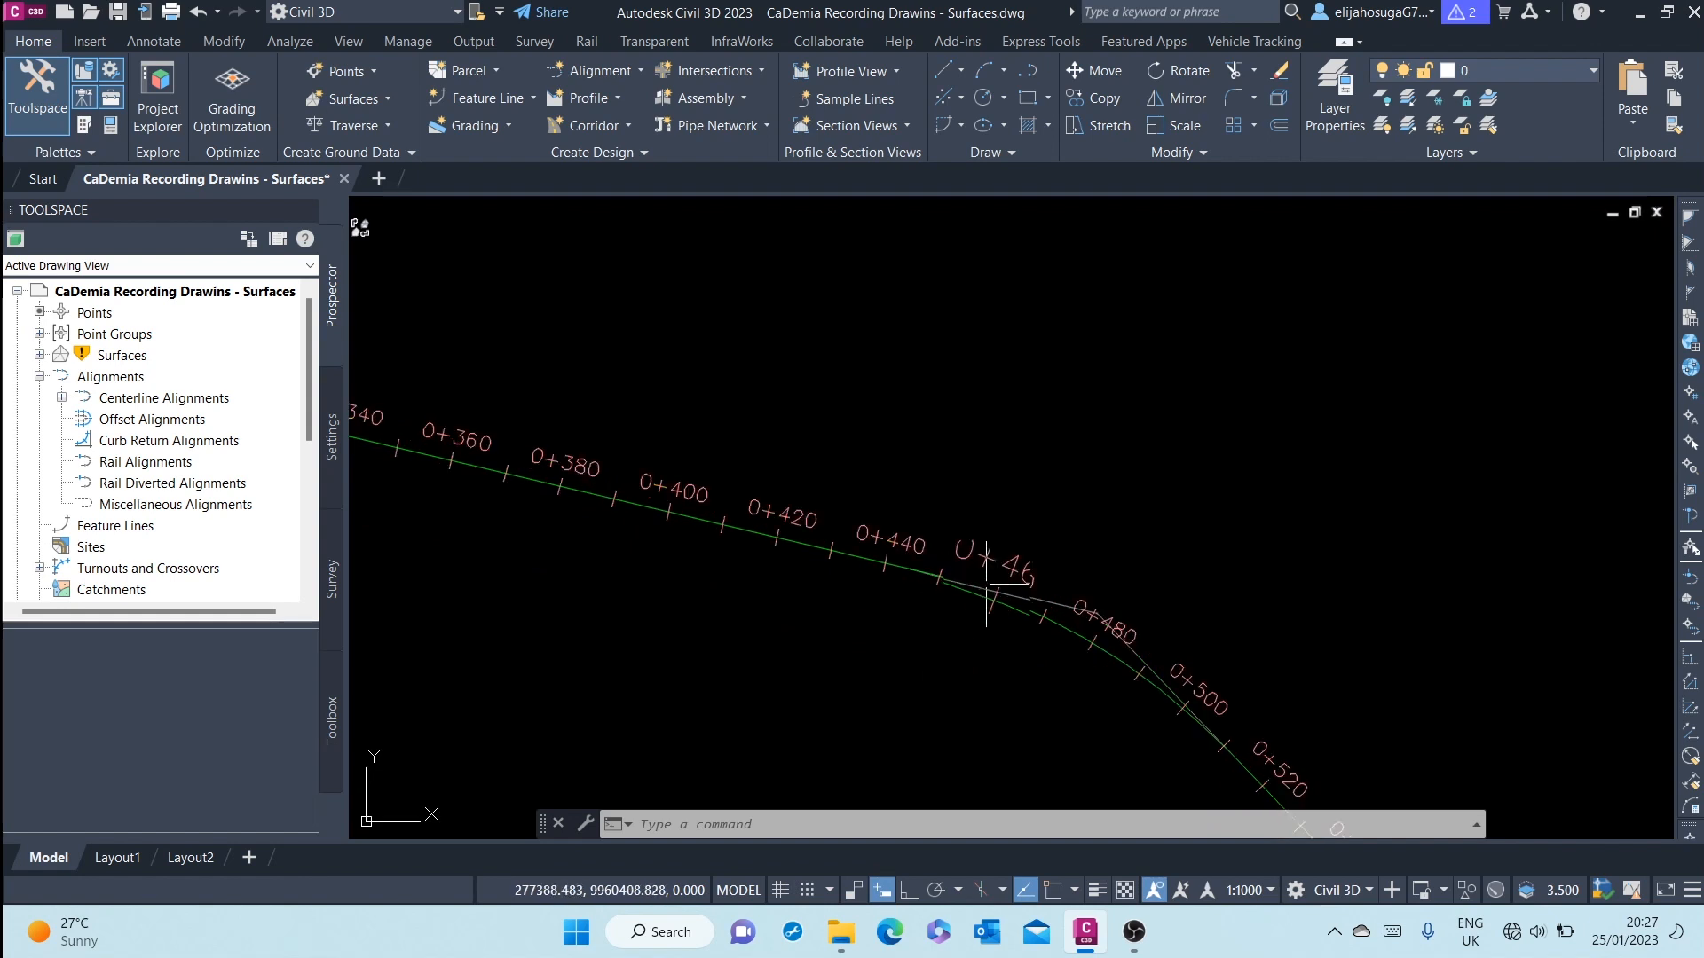
scroll(986, 584, down, 5)
scroll(1038, 626, up, 6)
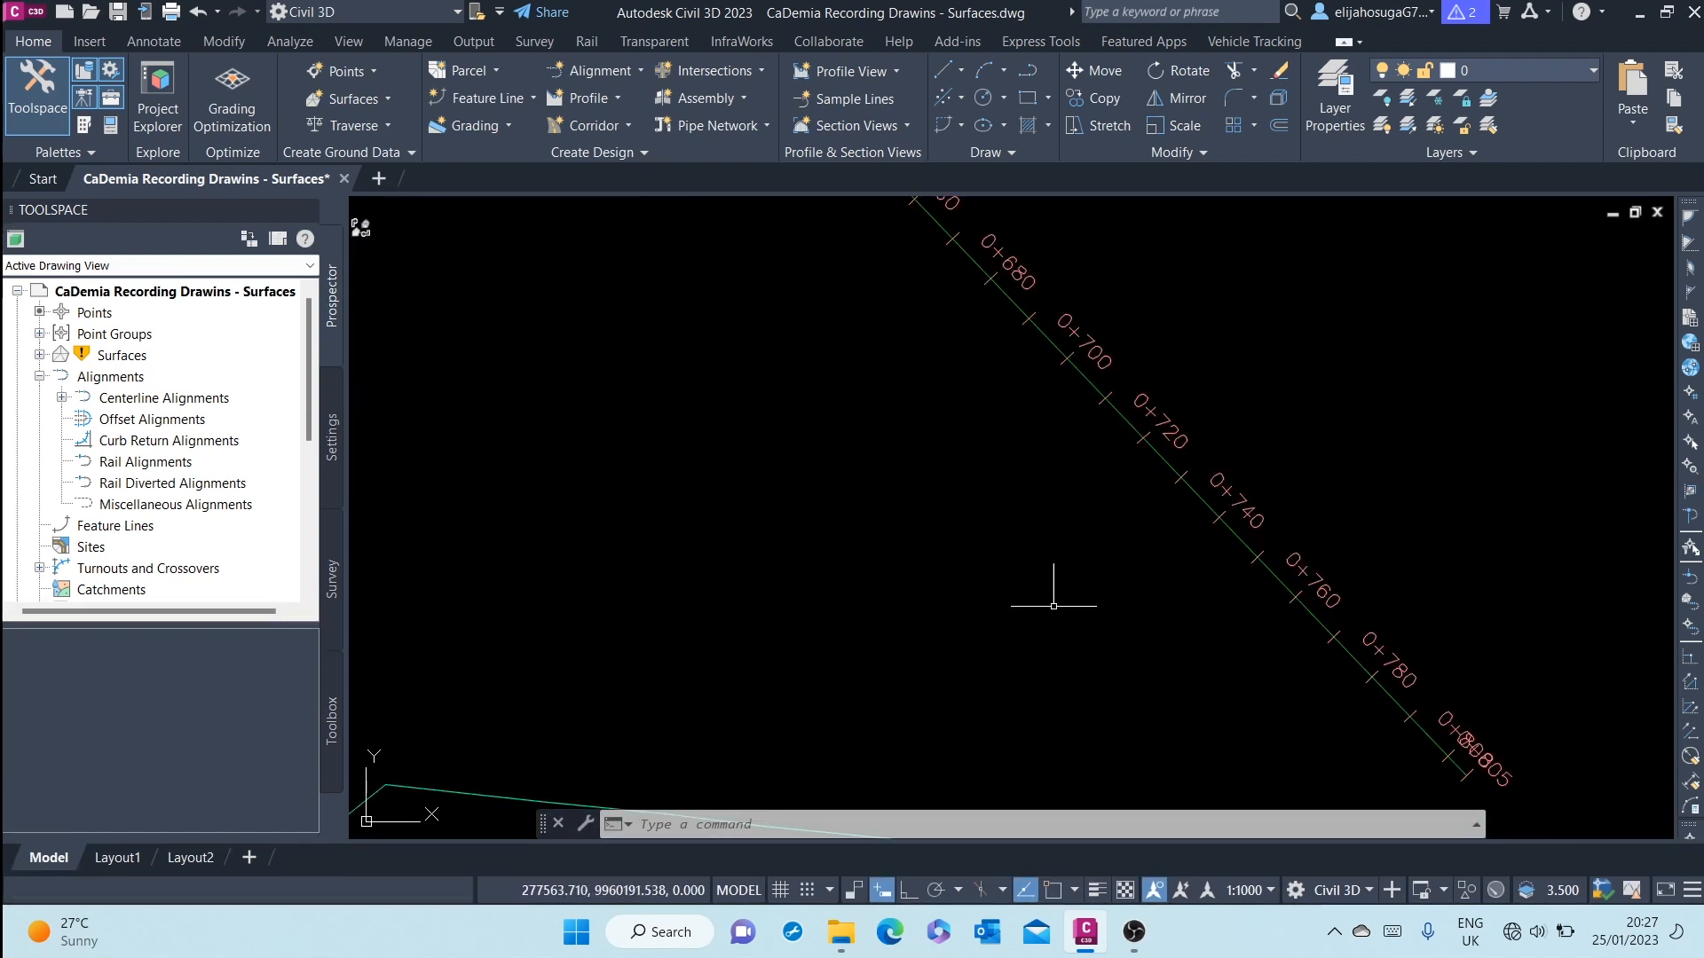
scroll(1053, 606, down, 5)
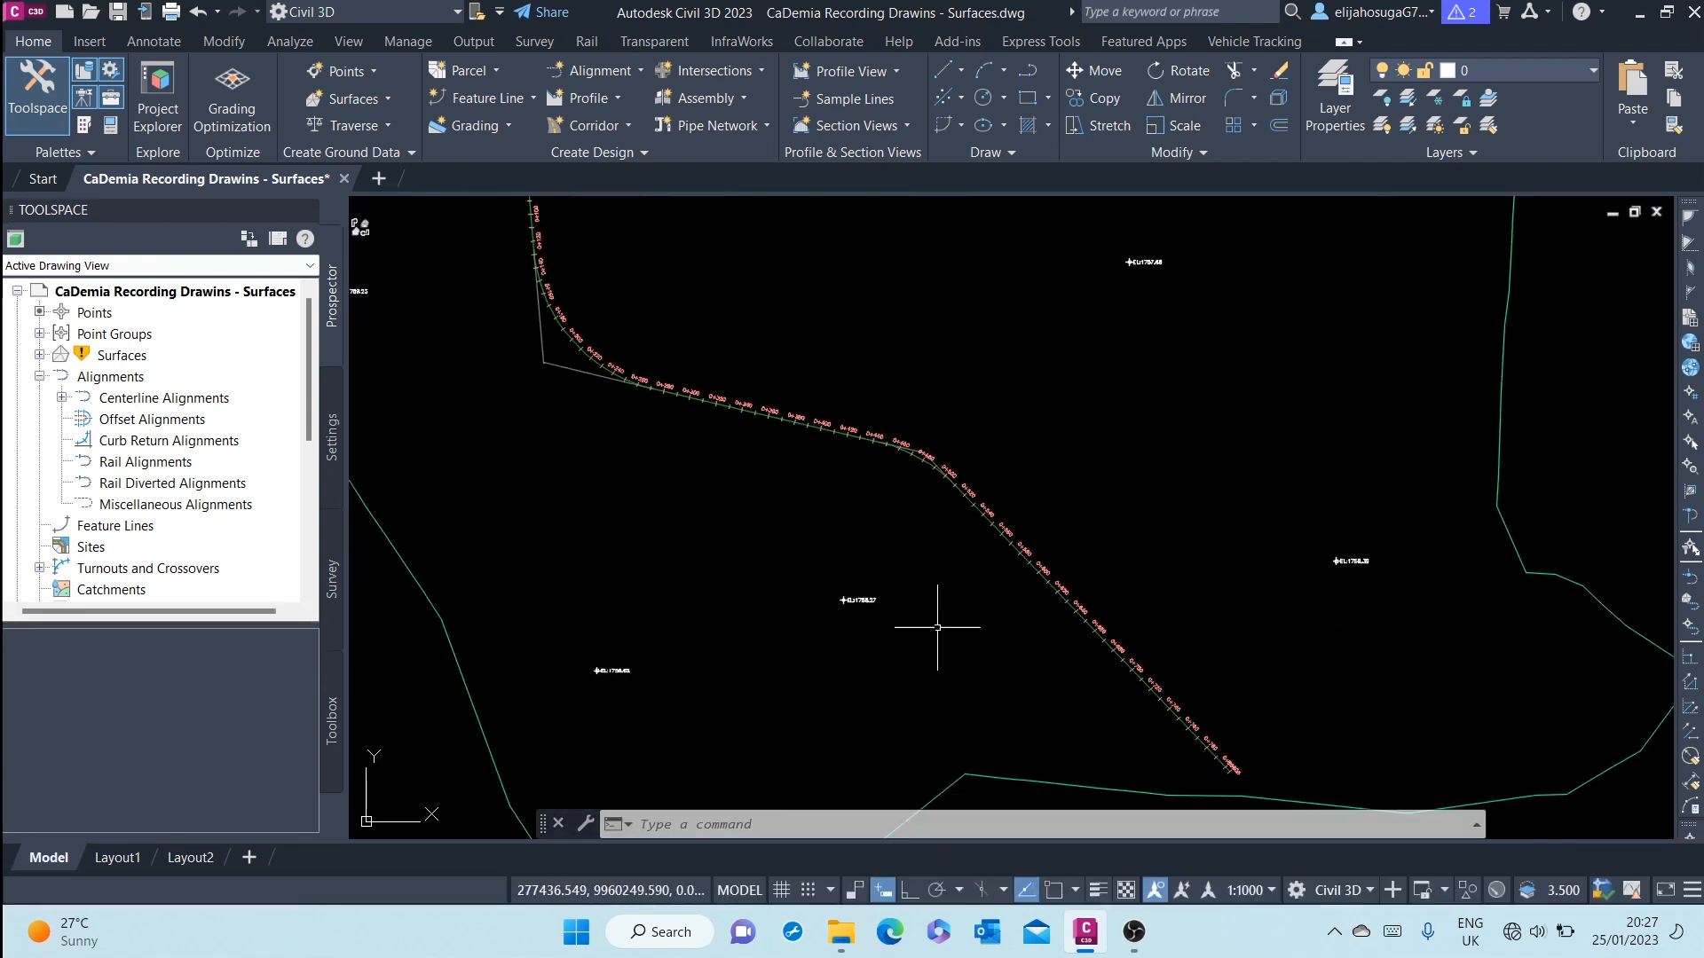
middle_drag(773, 428, 920, 569)
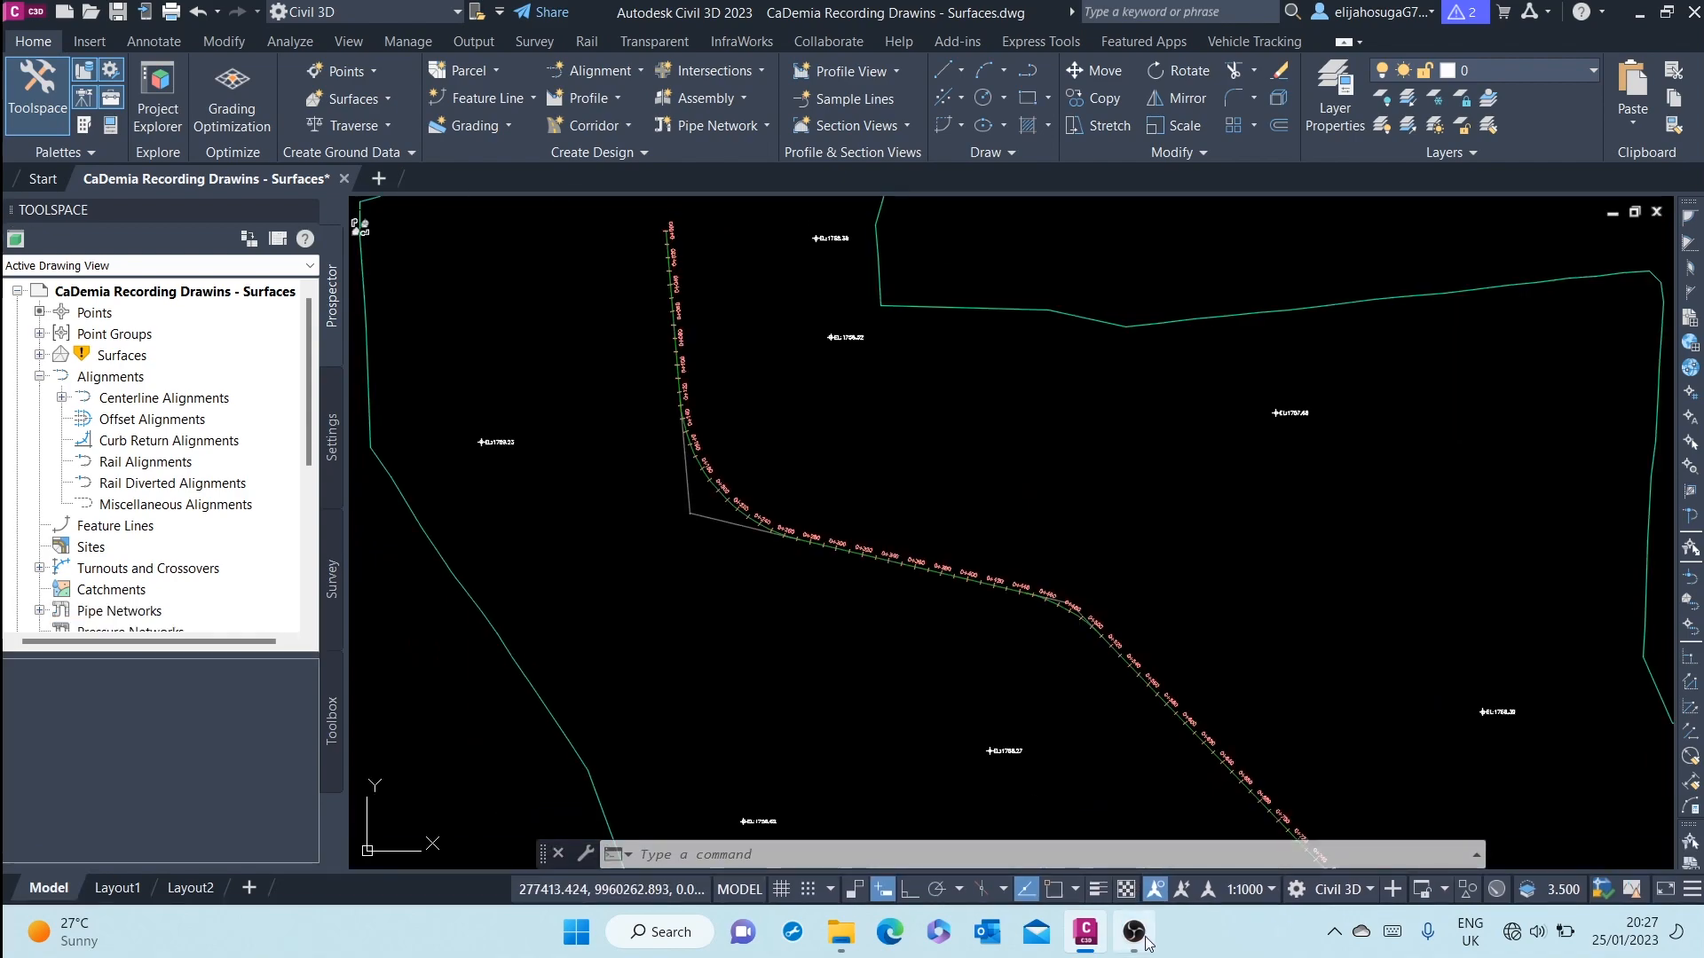